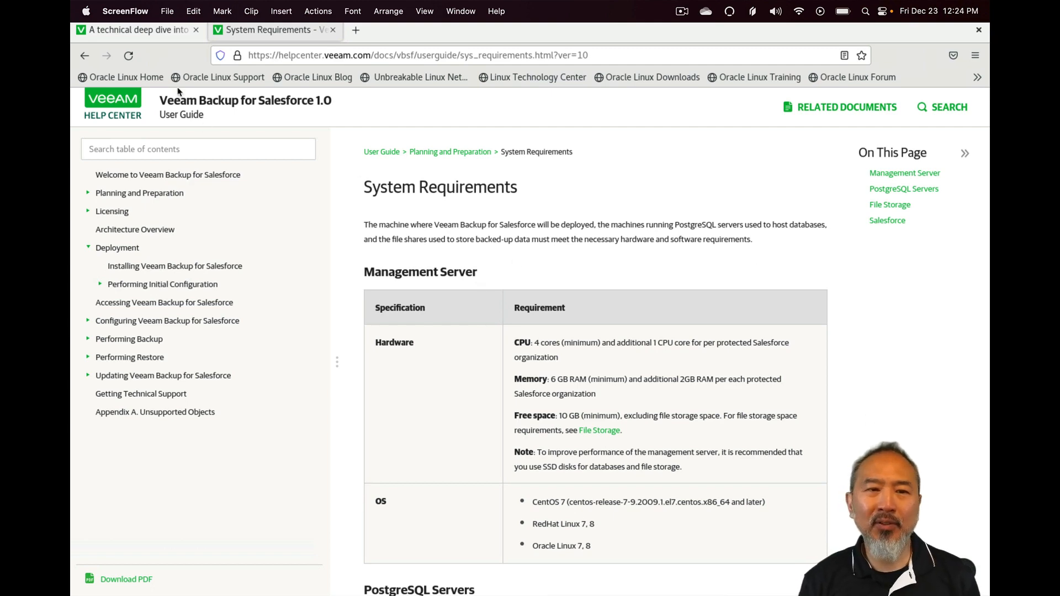
Step: Review the technical deep dive article on Veeam Backup for Salesforce and the system requirements in its user guide
left_click(141, 29)
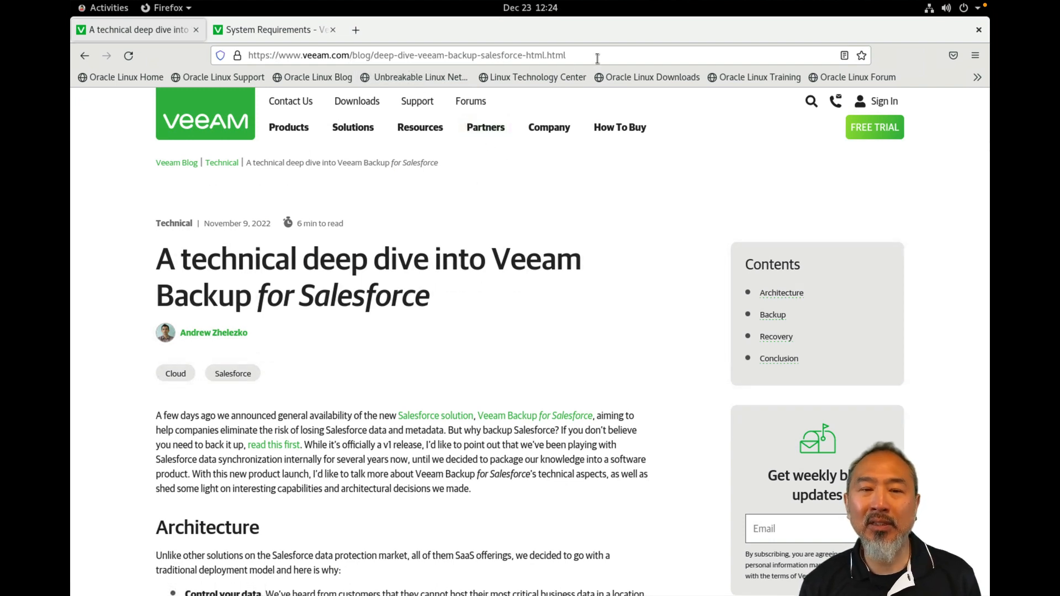
left_click(263, 31)
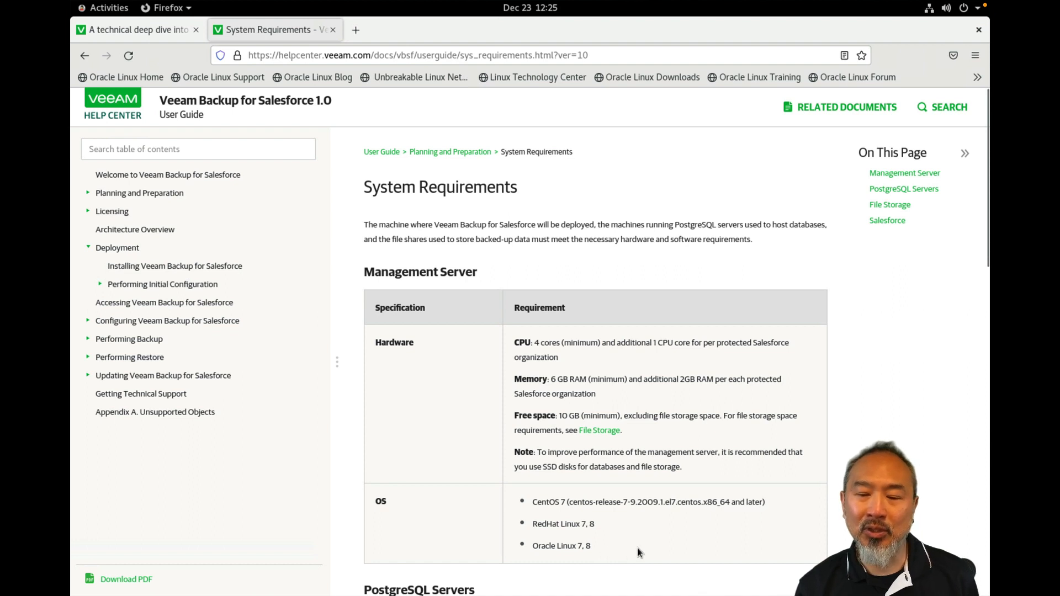
Step: Open the Installing Veeam Backup for Salesforce page and read through the script-based and manual installation instructions
left_click(144, 267)
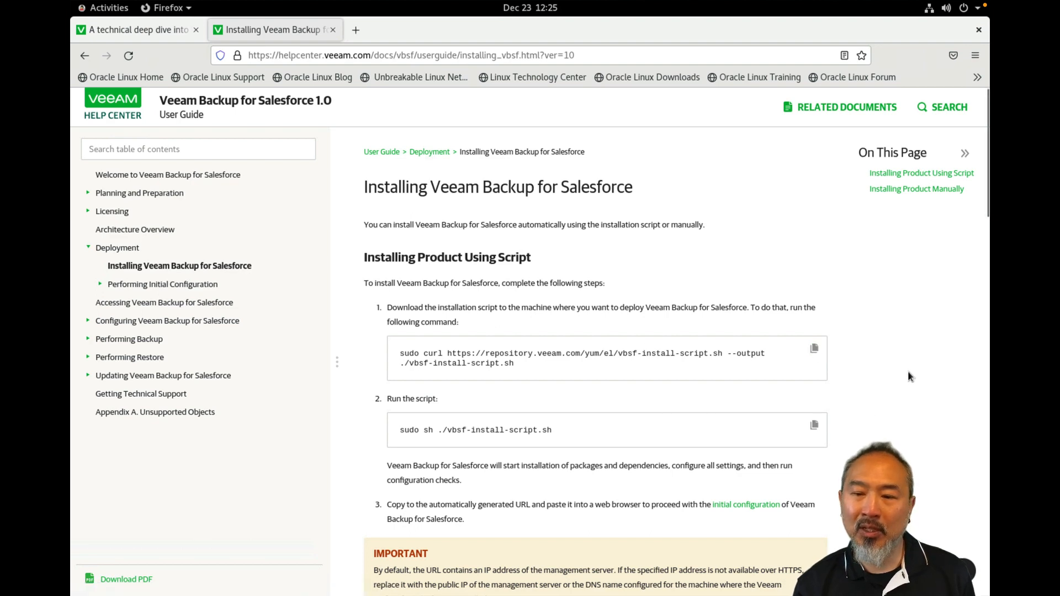
key("Down")
key("Down")
key("Down")
key("Down")
key("Down")
key("Down")
key("Down")
key("Down")
key("Down")
key("Down")
key("Down")
key("Down")
key("Down")
key("Down")
key("Down")
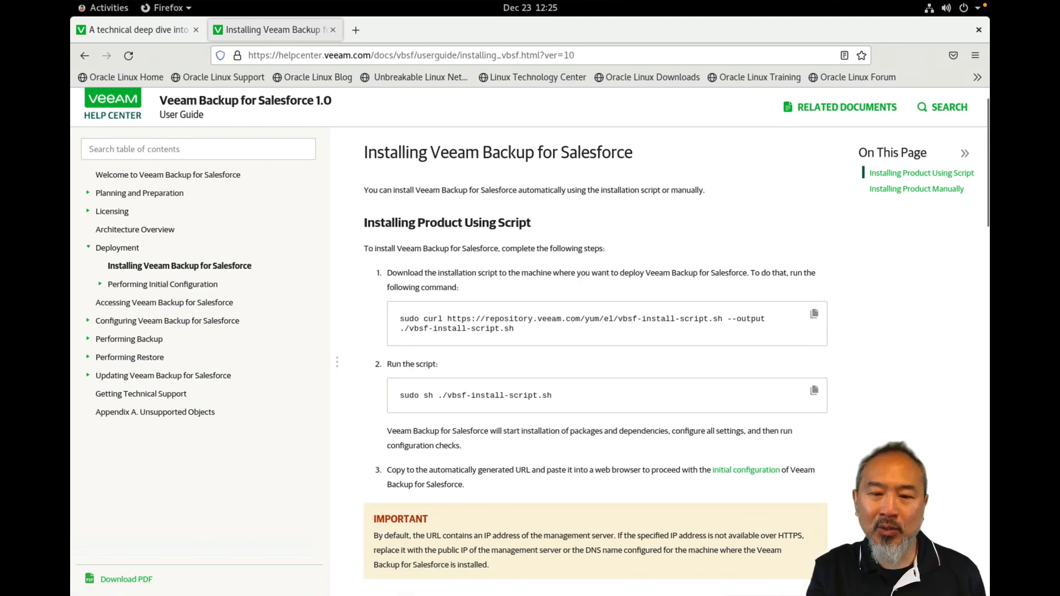
scroll(595, 361, "down", 5)
scroll(595, 361, "up", 3)
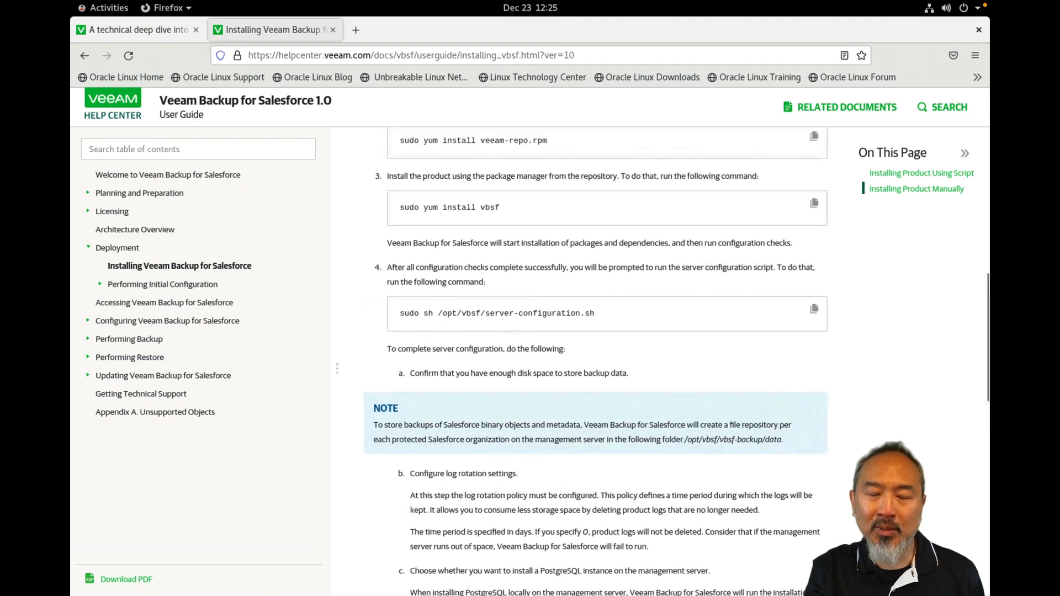
scroll(595, 361, "up", 6)
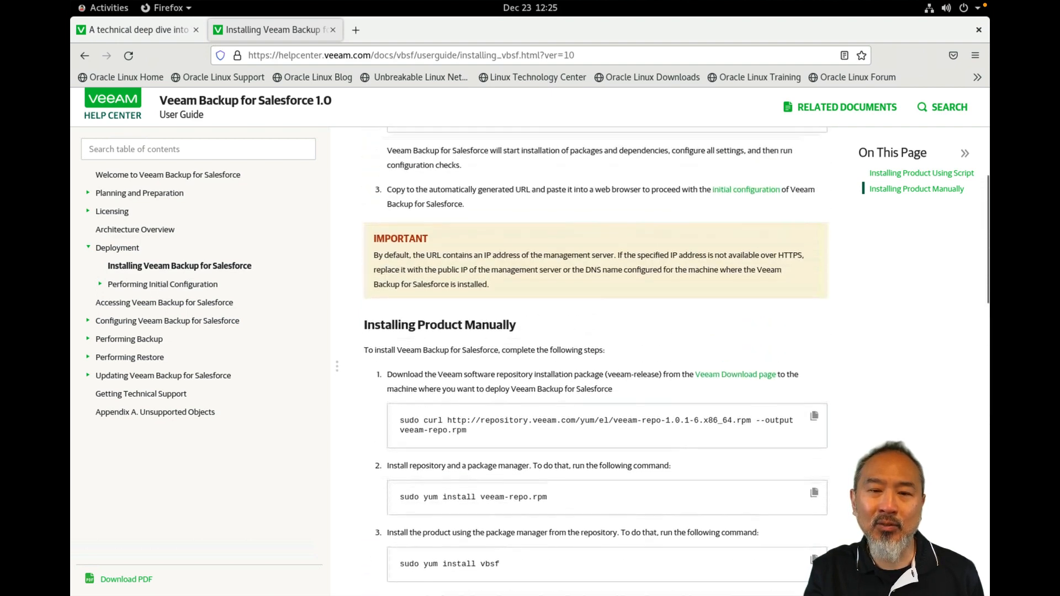
scroll(595, 361, "up", 4)
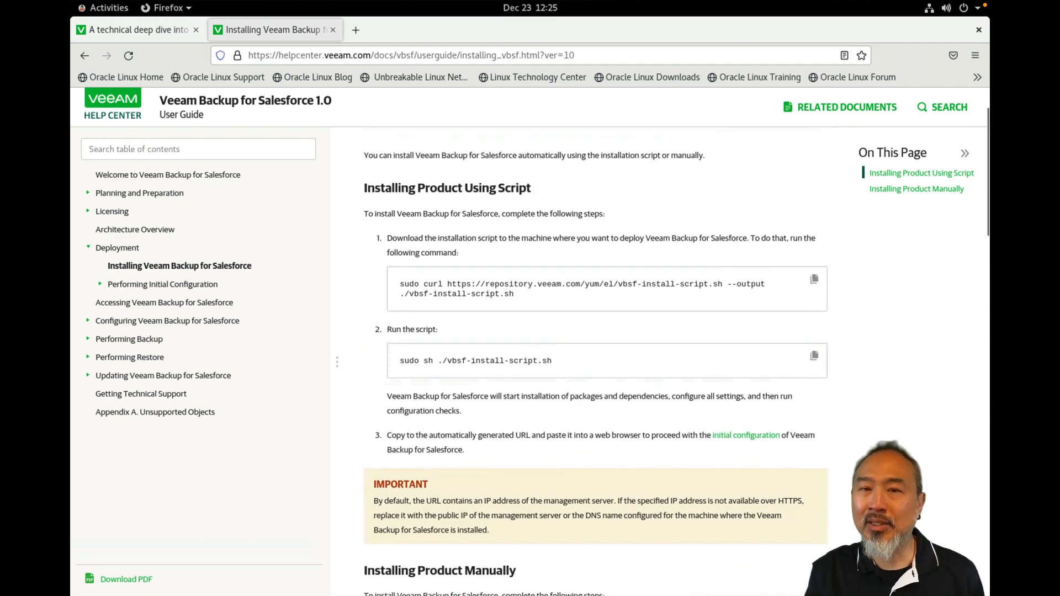
Step: Copy the installation script download command from the guide, run it in the terminal and enter the sudo password
left_click(814, 282)
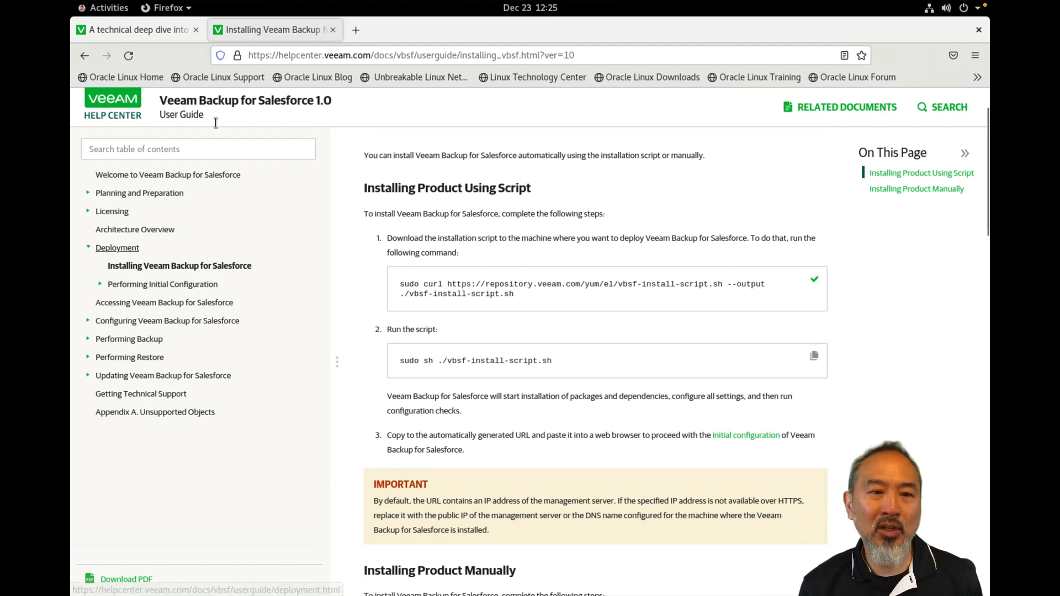
left_click(91, 8)
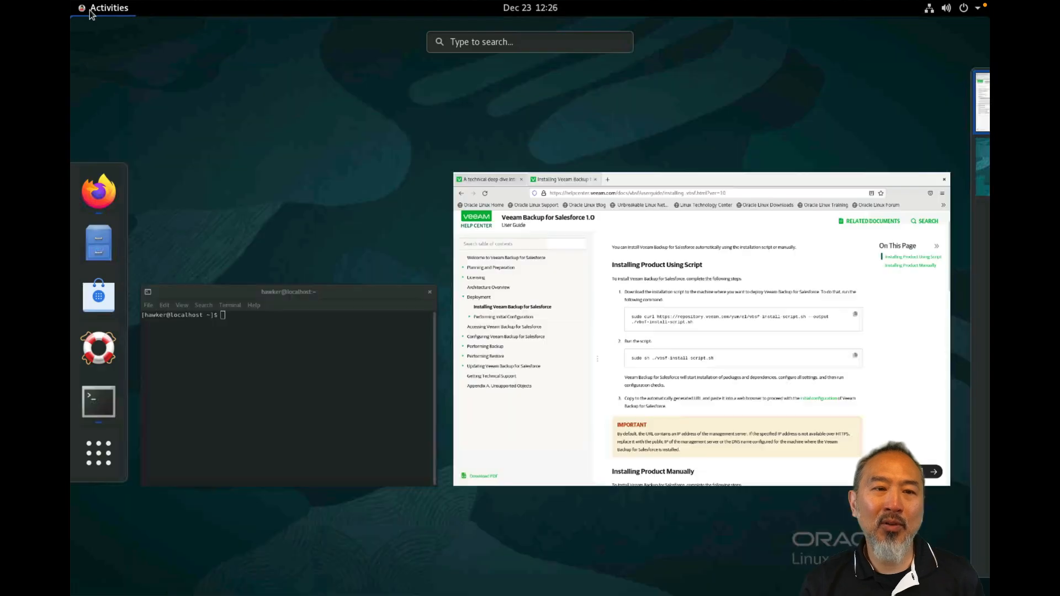
left_click(217, 343)
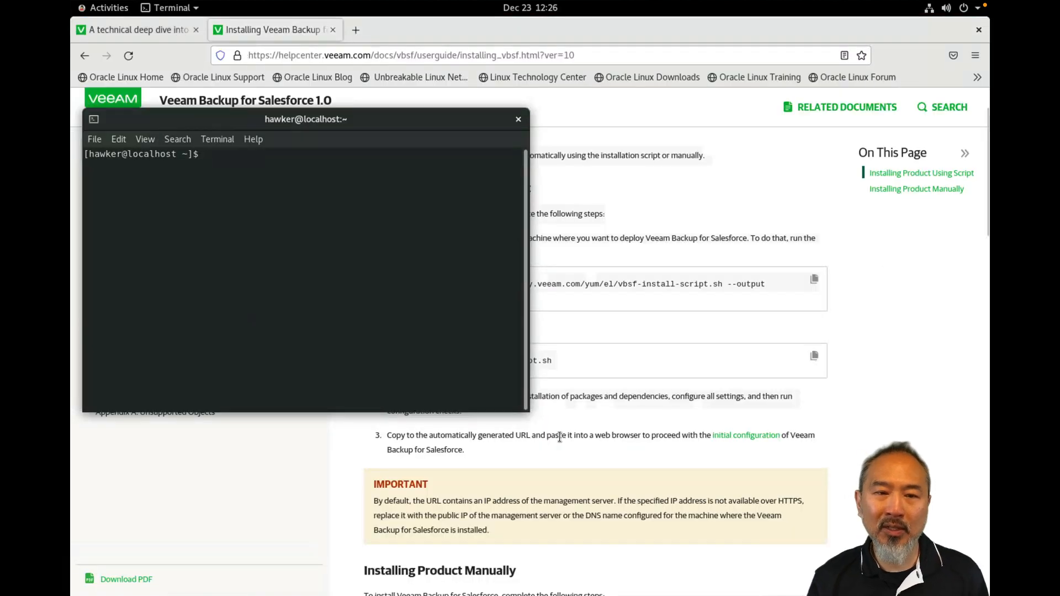
right_click(352, 221)
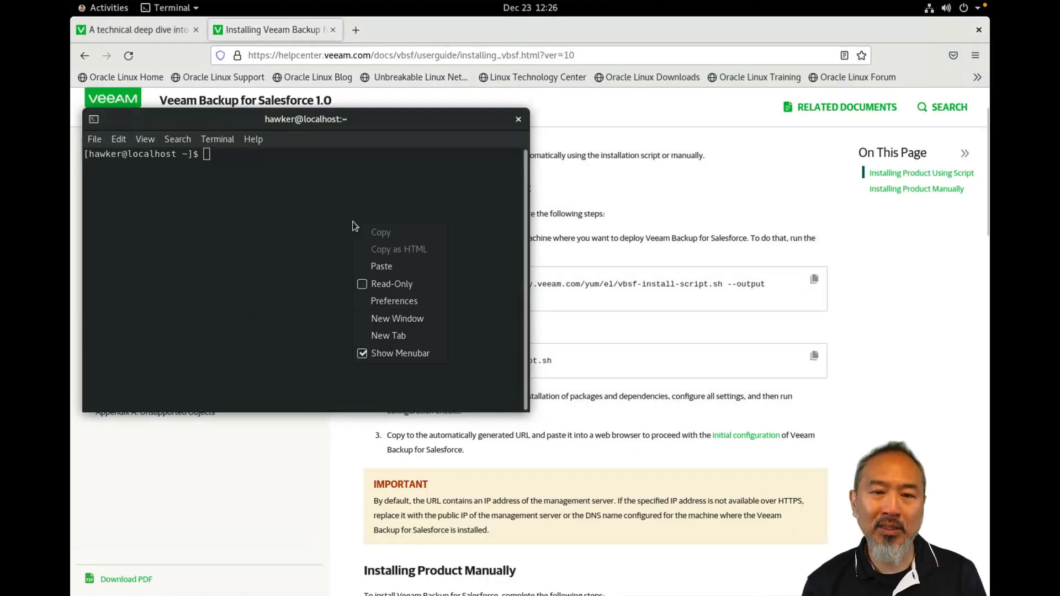
left_click(381, 267)
key("Return")
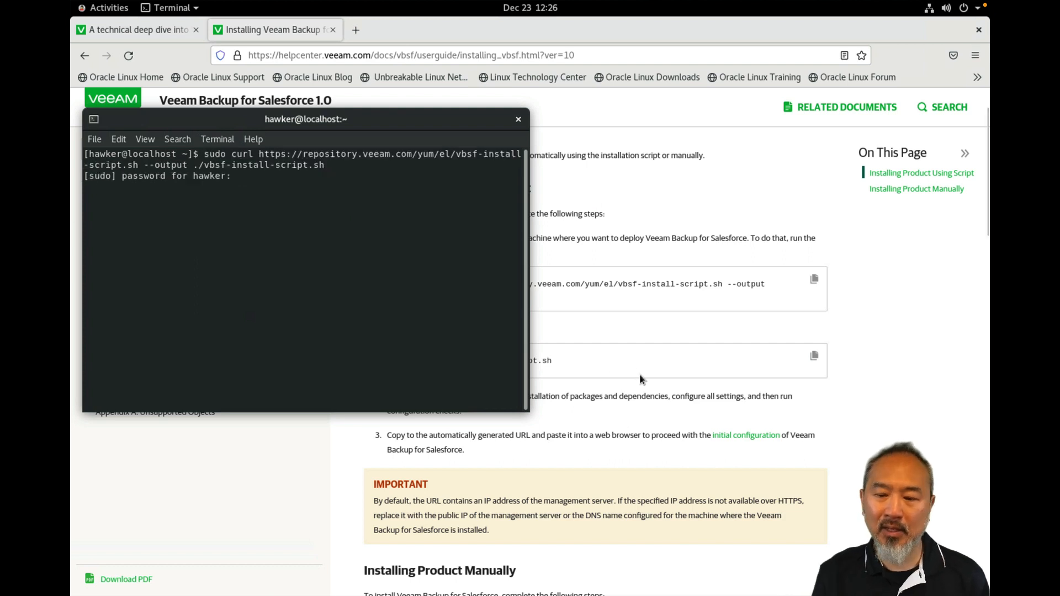
key("Return")
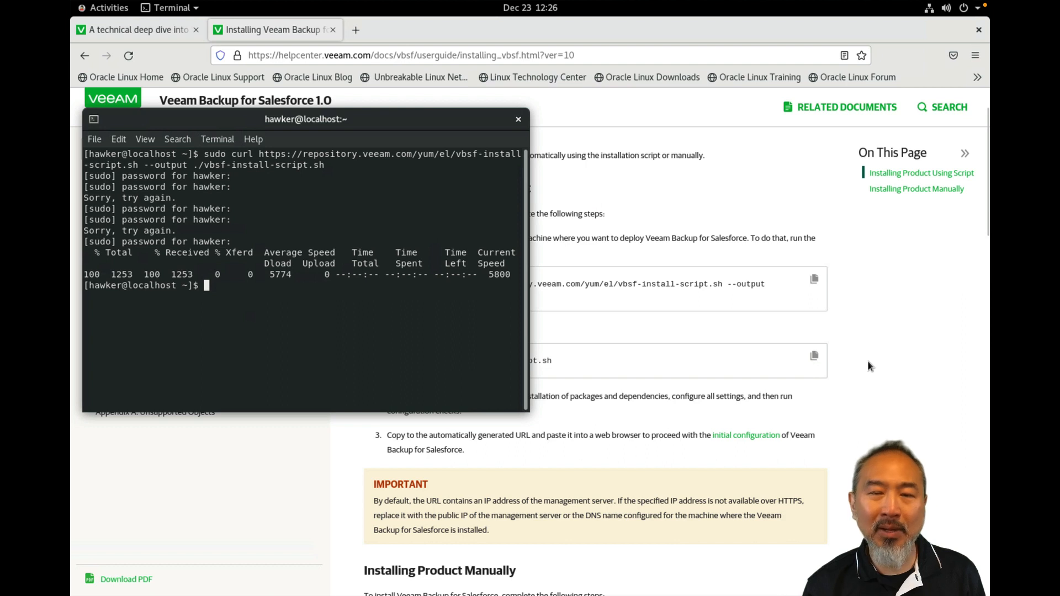
Step: Copy the guide's command "sudo sh ./vbsf-install-script.sh", run it in the terminal and answer Yes to the /opt disk space prompt
left_click(821, 356)
left_click(816, 357)
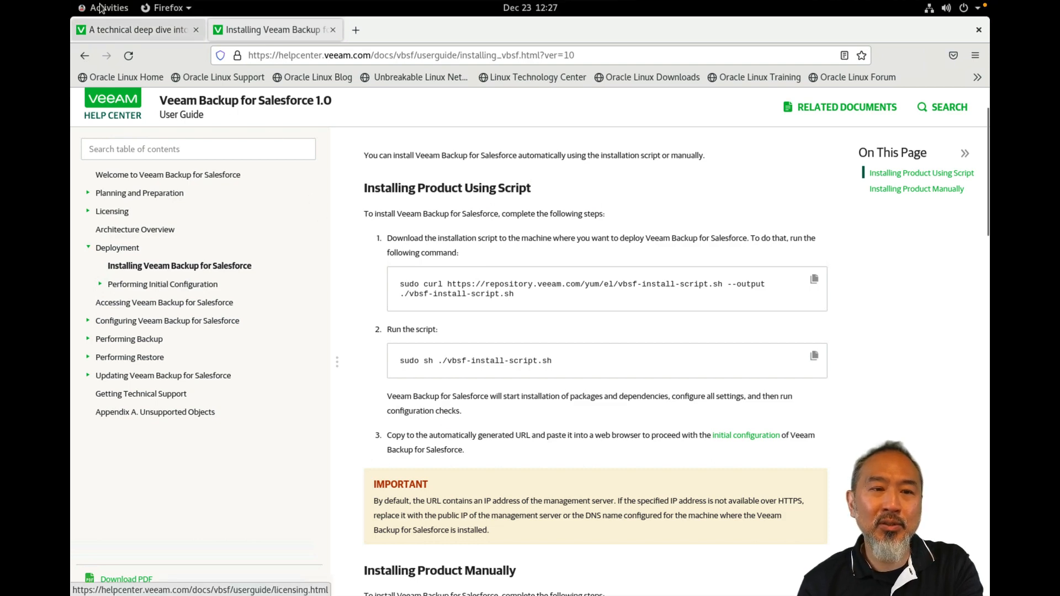
key("super")
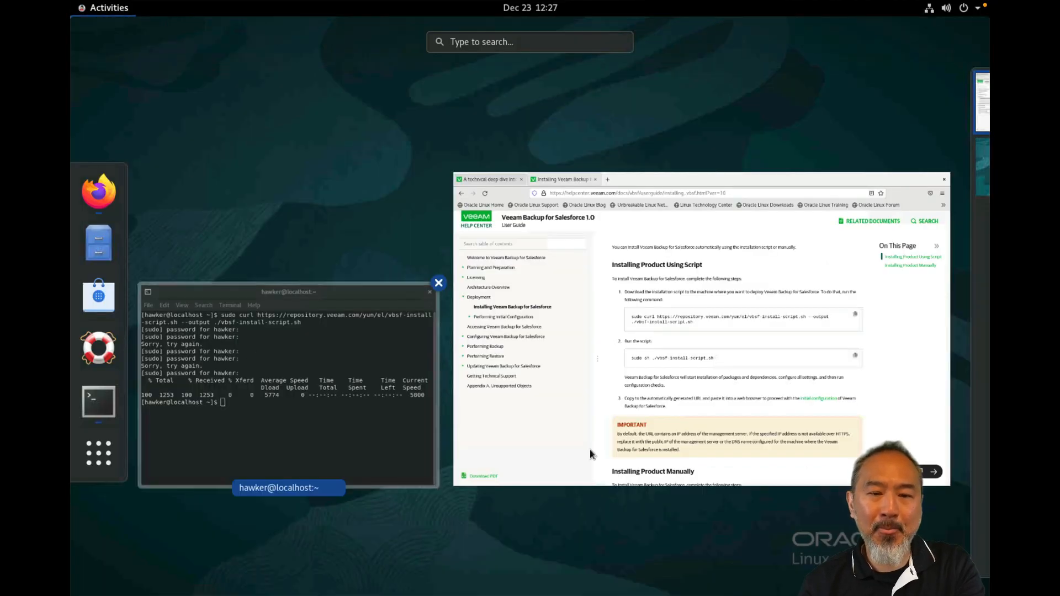
left_click(251, 352)
right_click(461, 340)
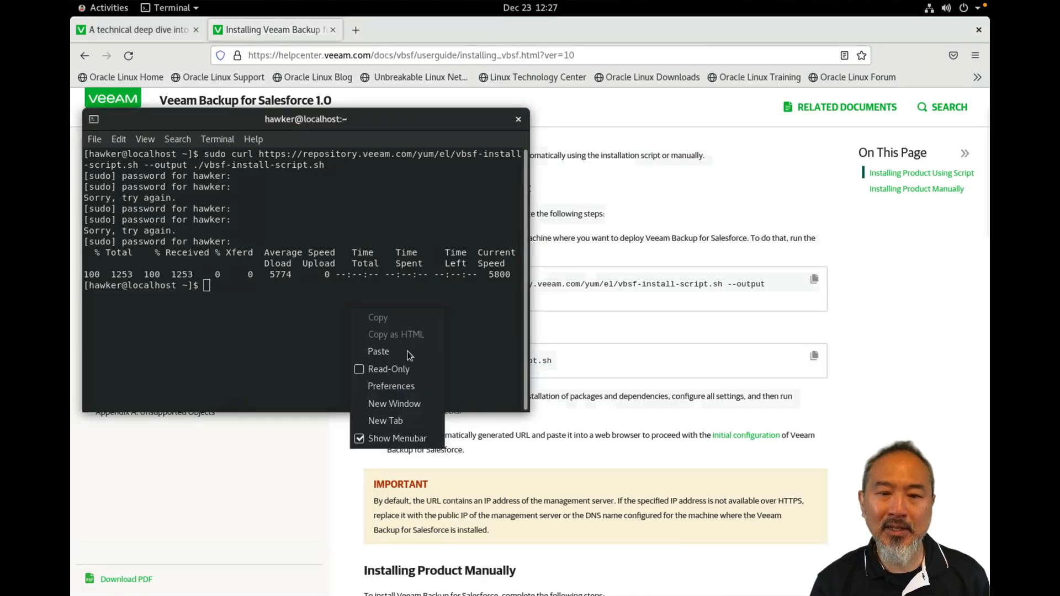
left_click(683, 397)
key("ctrl+shift+v")
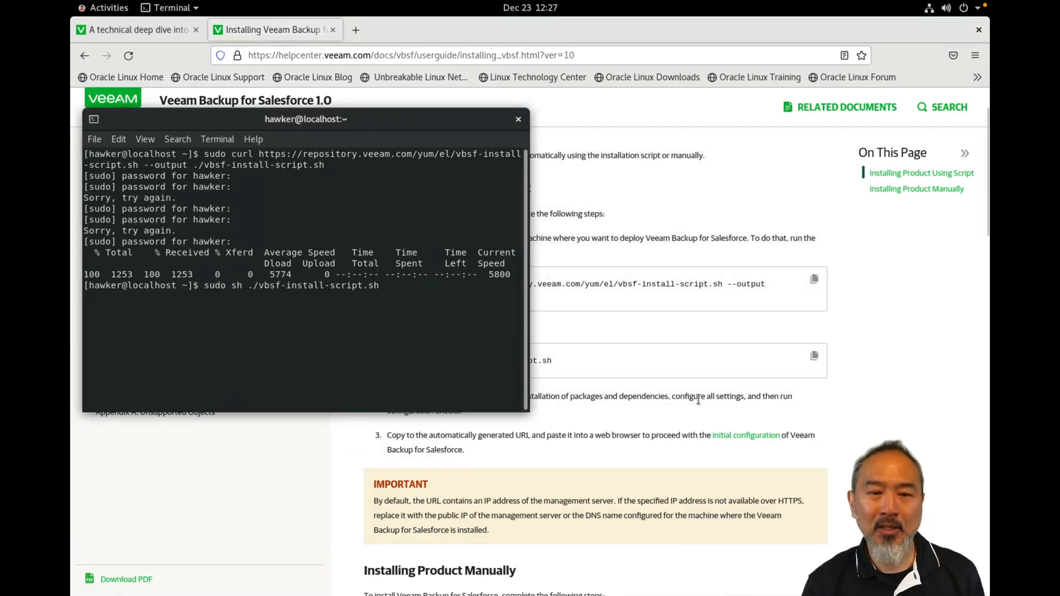
key("Return")
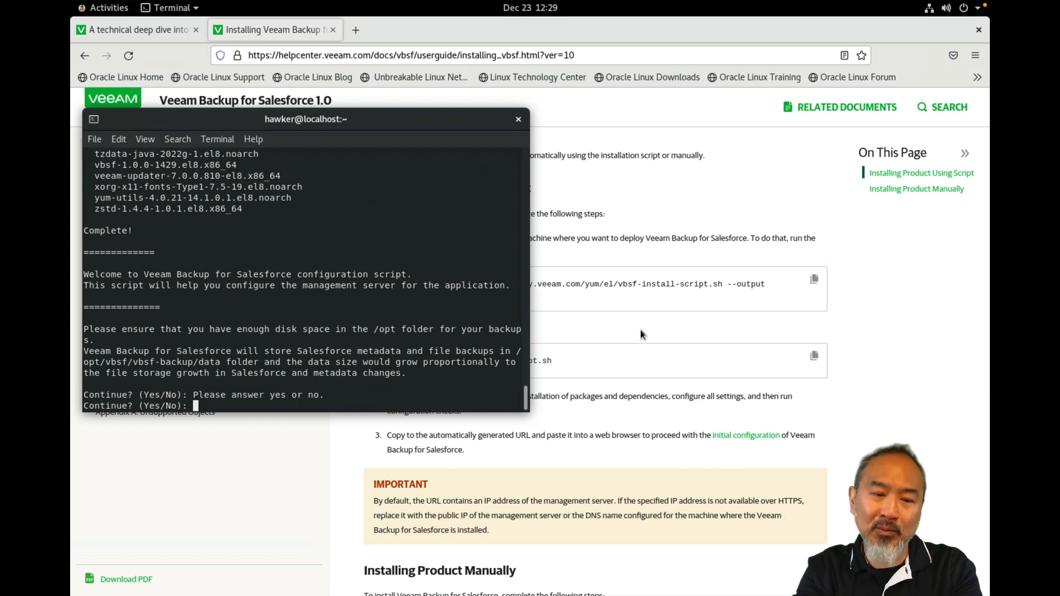
type("Yes")
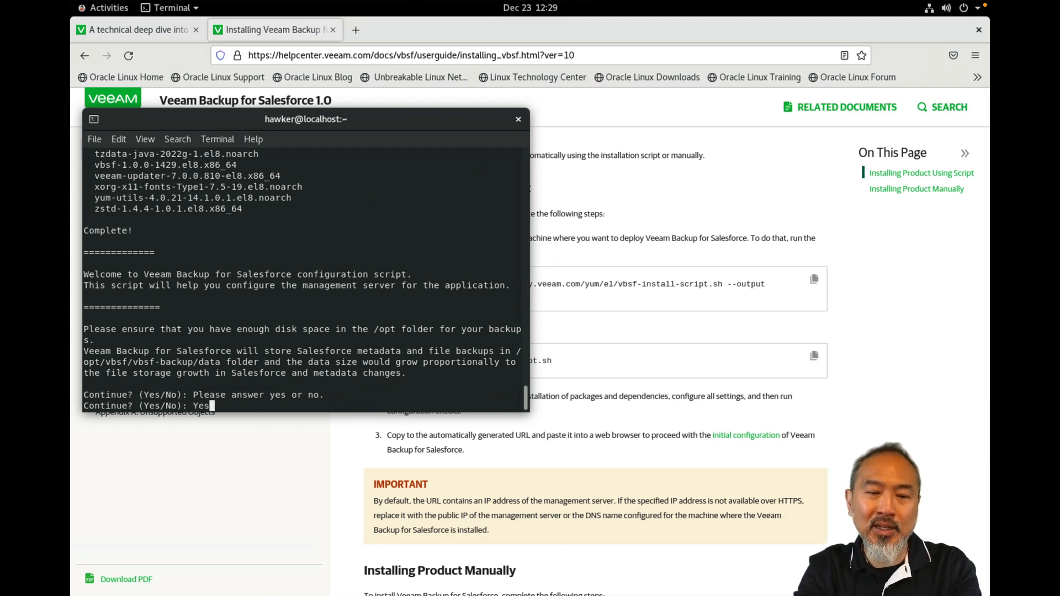
key("Return")
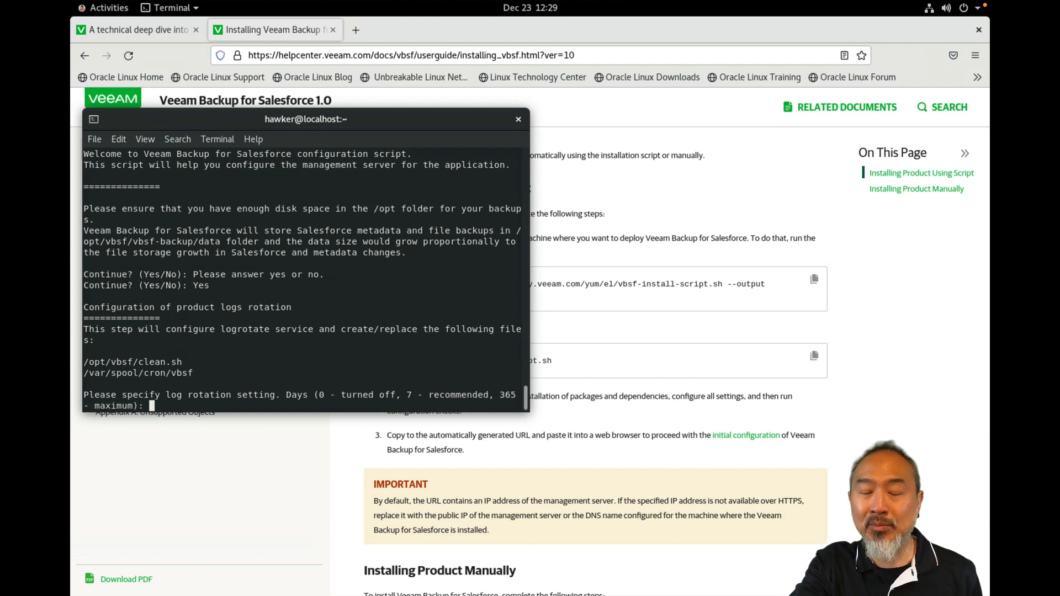
Step: Set the log rotation period to 7 days and answer Yes to installing the PostgreSQL database on this server
type("7")
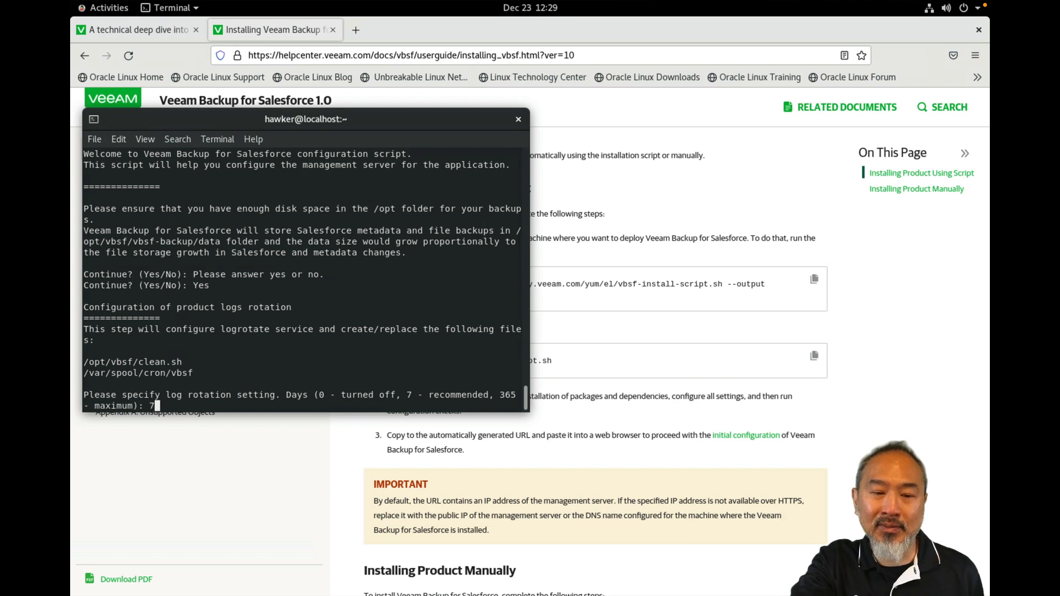
key("Return")
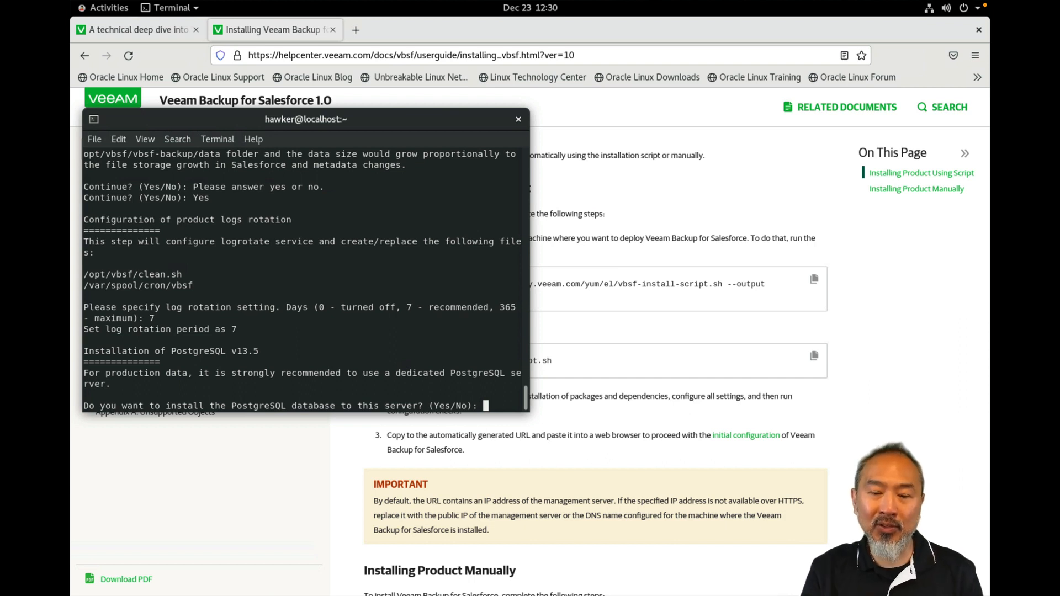
type("Yes")
key("Return")
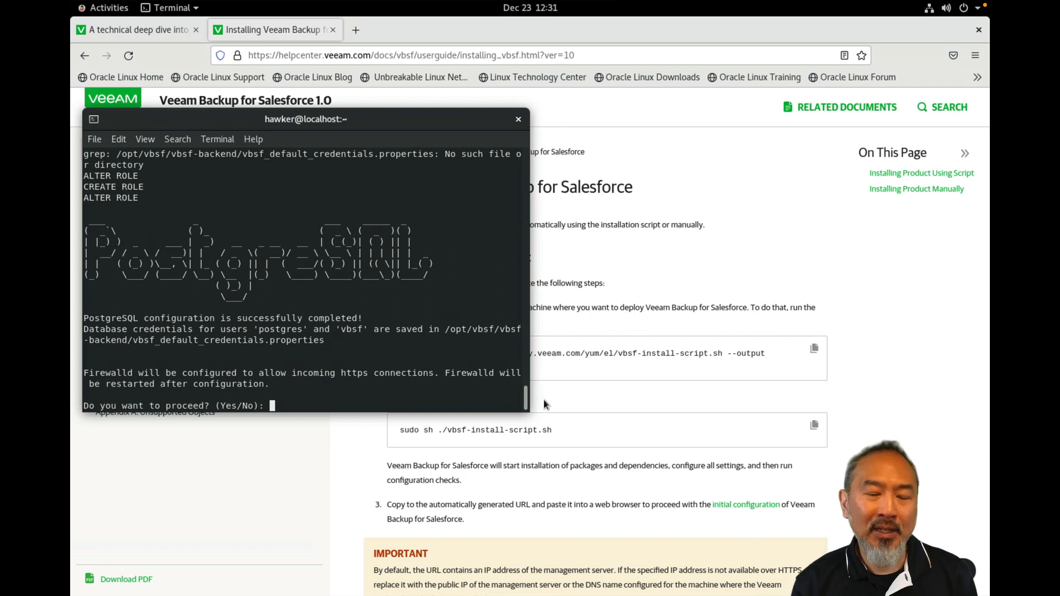
Step: Answer Yes to configuring firewalld for incoming HTTPS connections and to proceeding with the nginx configuration
type("Ye")
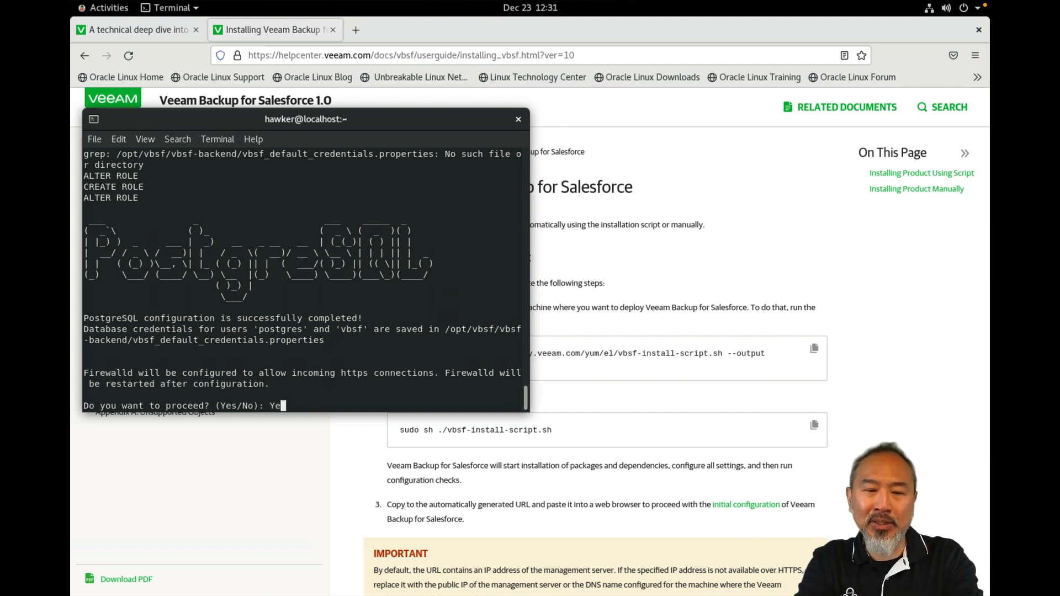
type("s")
key("Return")
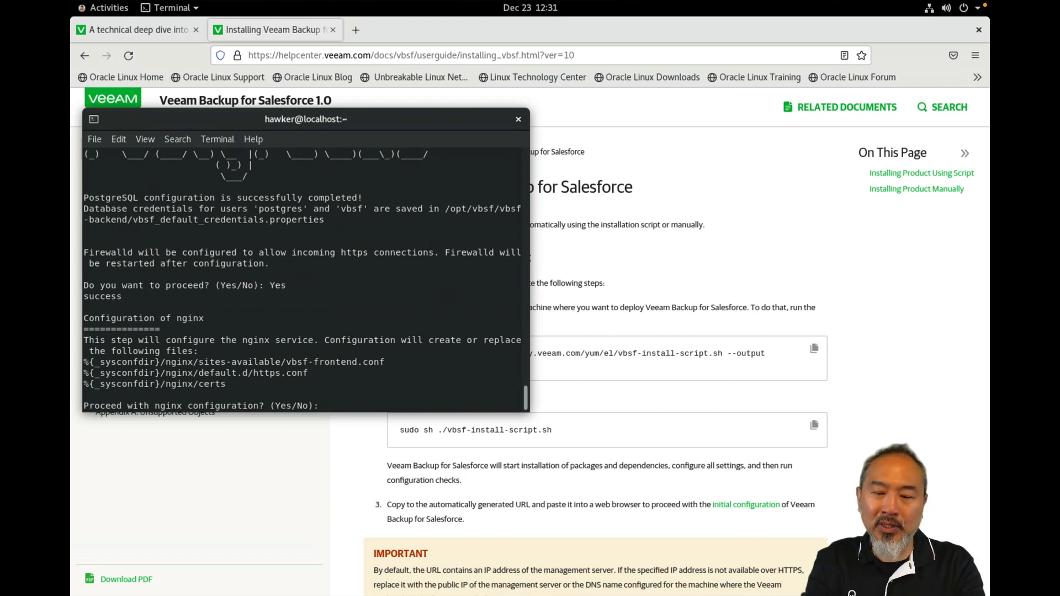
type("s")
key("Return")
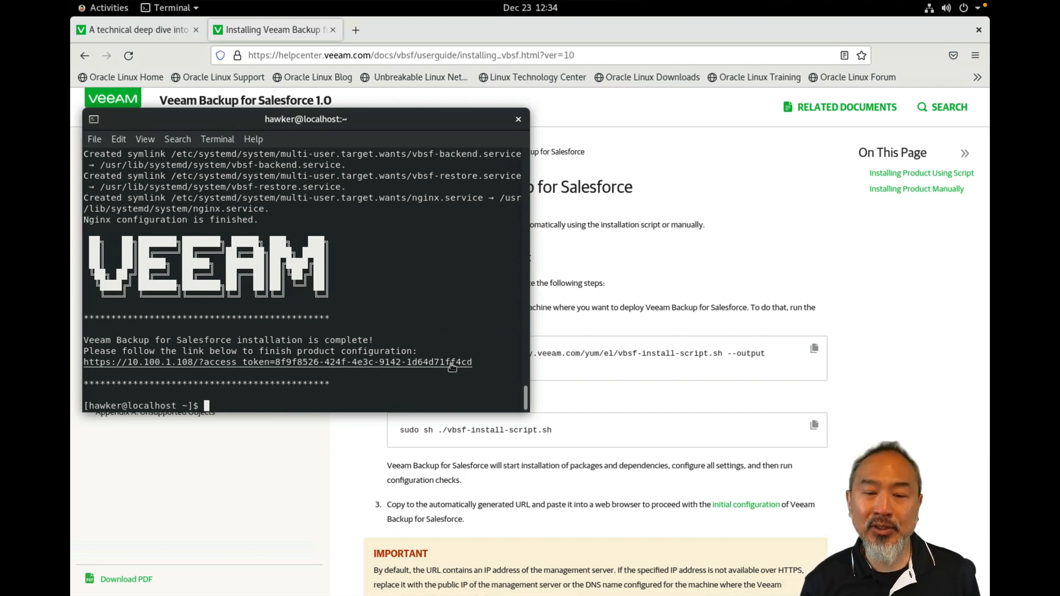
Step: Open the product configuration link from the terminal in the Firefox browser and accept the risk of its self-signed certificate
right_click(354, 363)
left_click(387, 390)
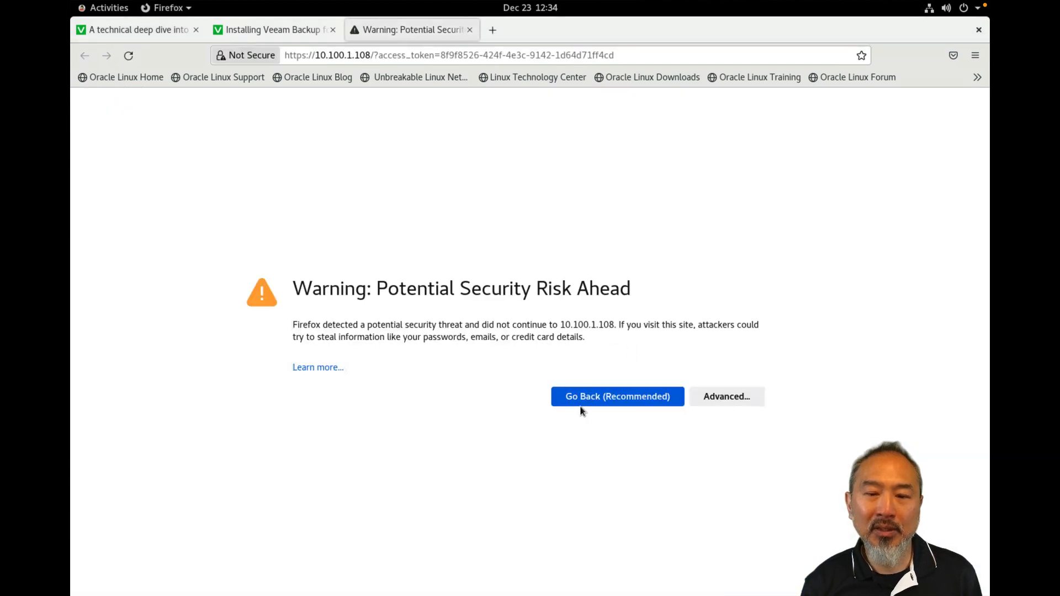
left_click(730, 399)
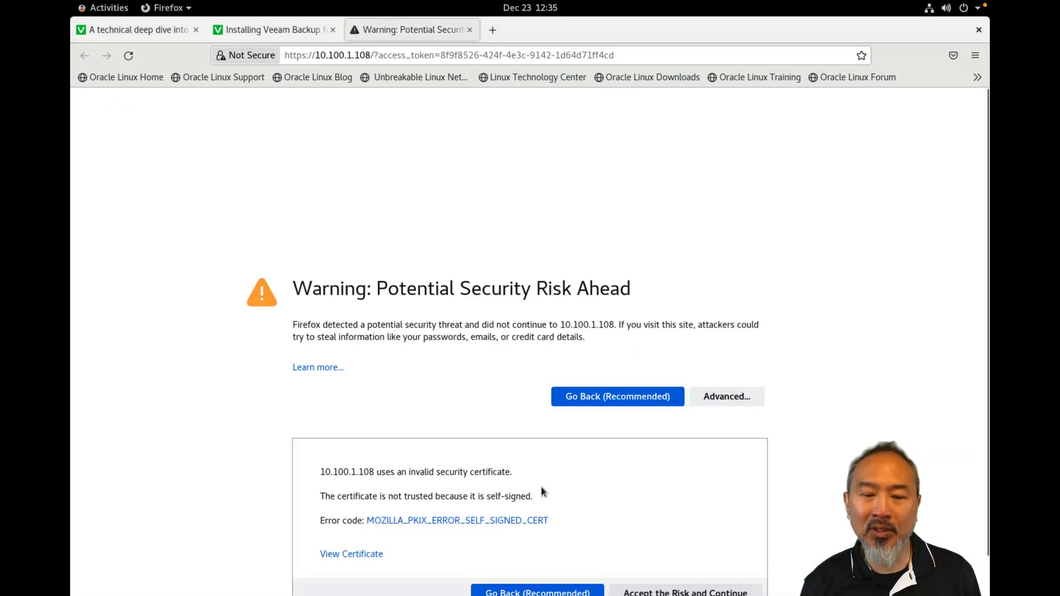
left_click(736, 590)
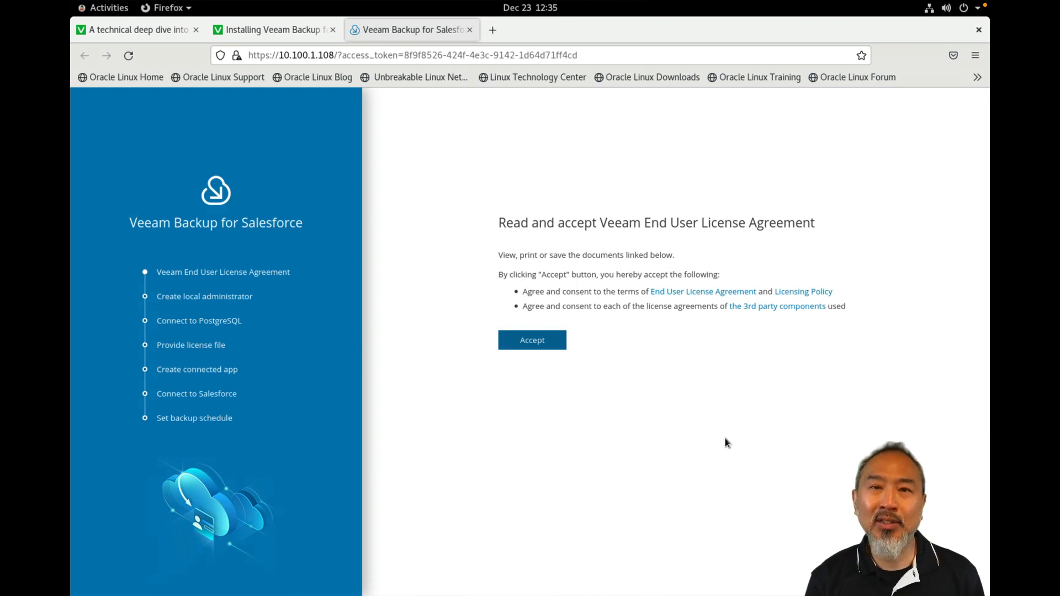
Step: Accept the Veeam End User License Agreement, then create the local administrator by entering and repeating the admin password
left_click(543, 339)
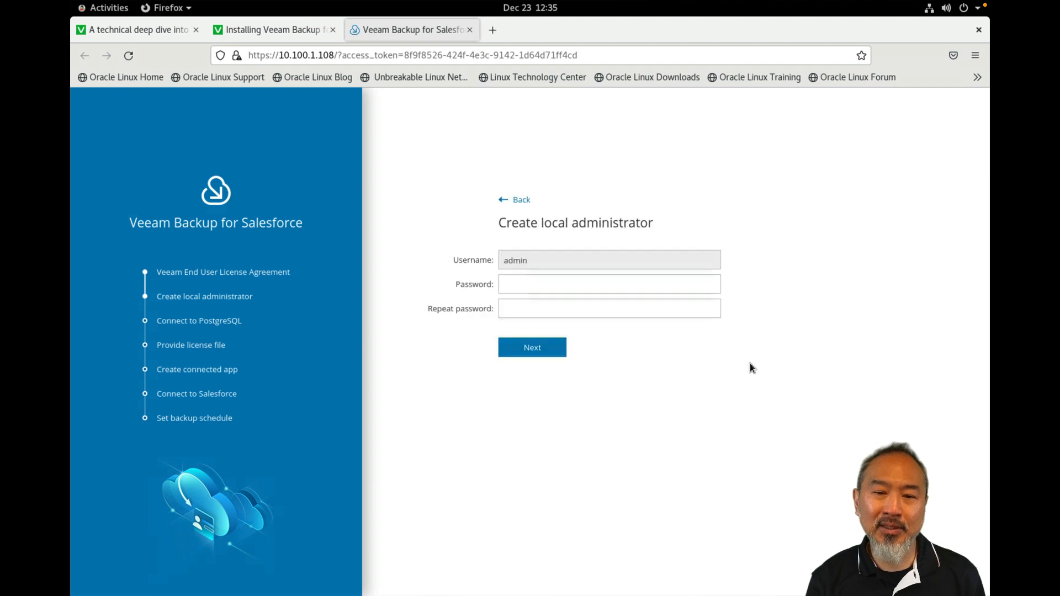
left_click(618, 287)
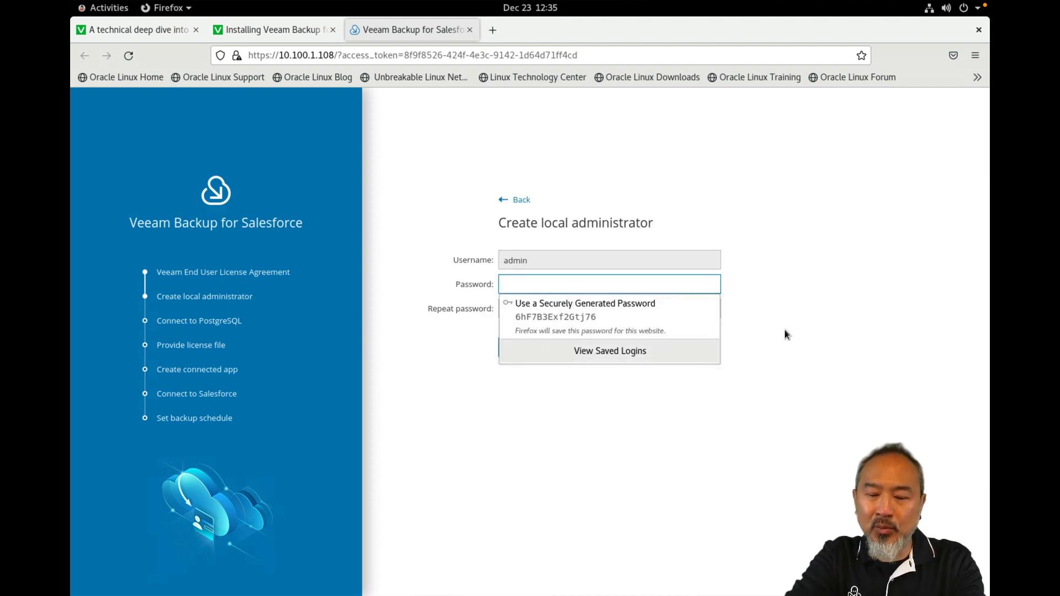
type("***")
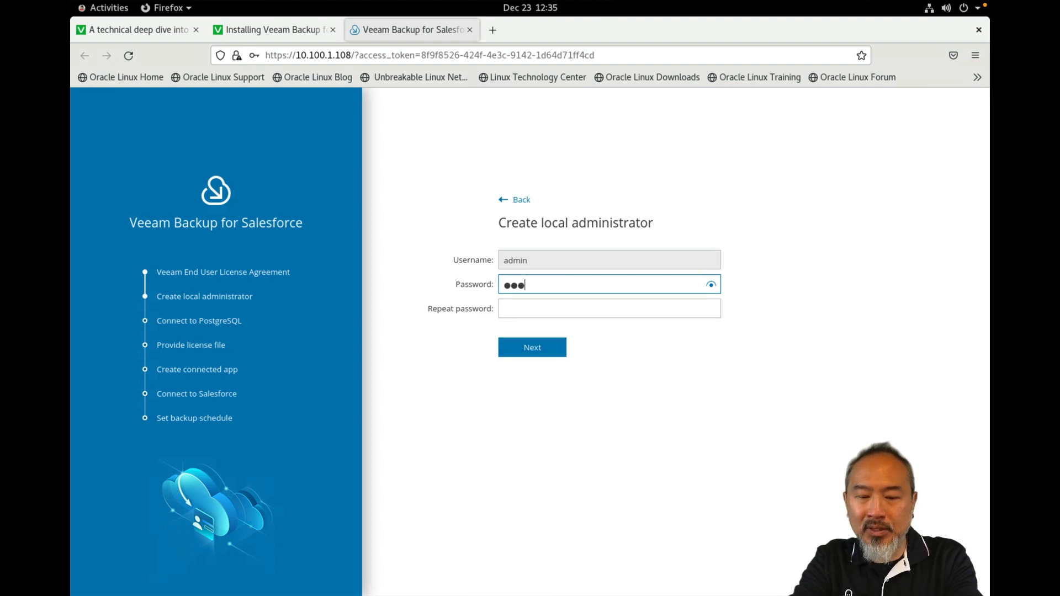
type("***")
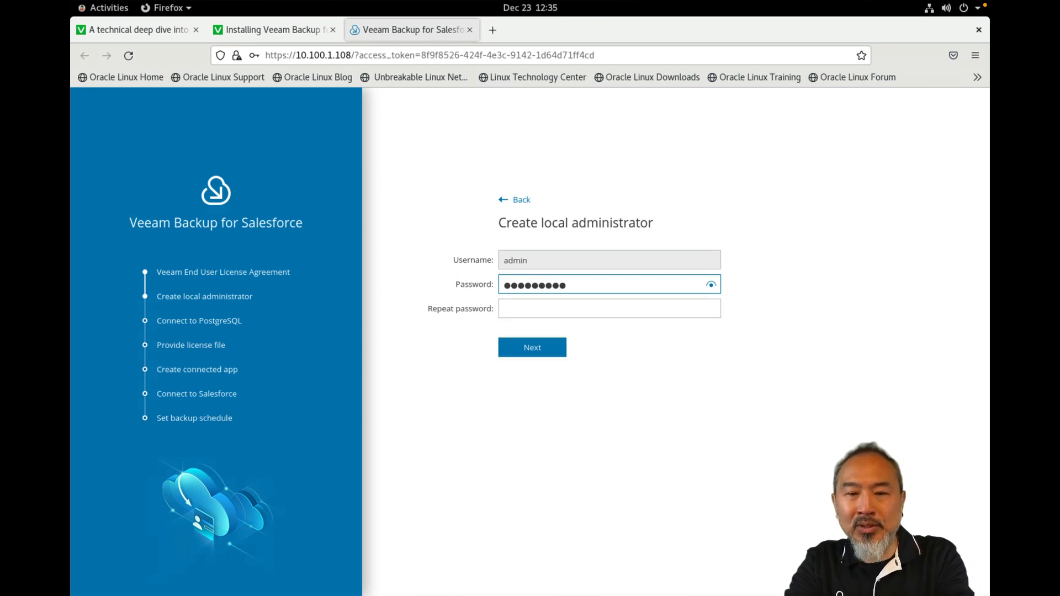
key("Tab")
type("*")
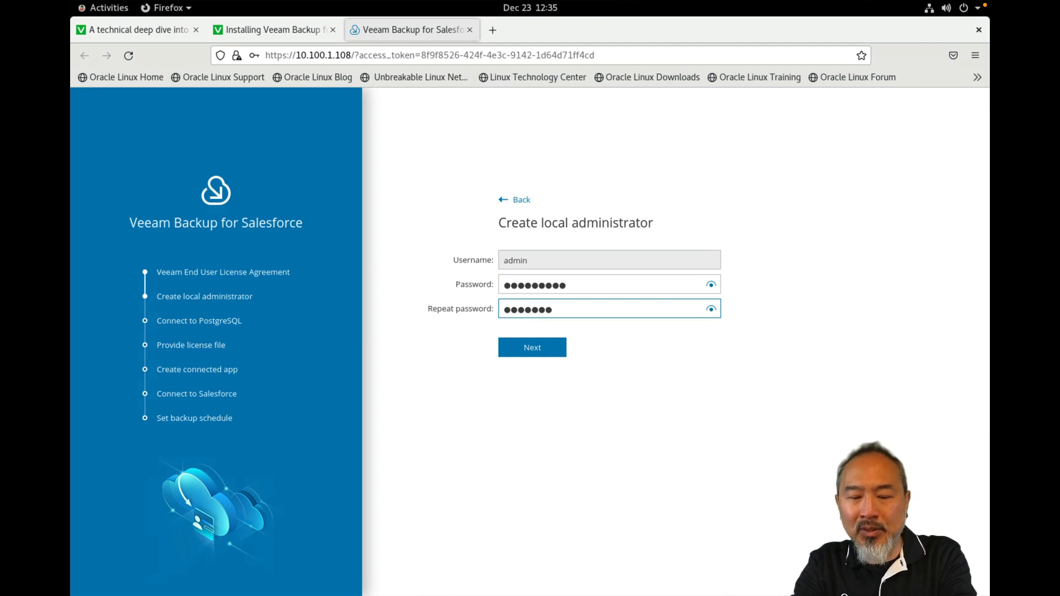
left_click(533, 348)
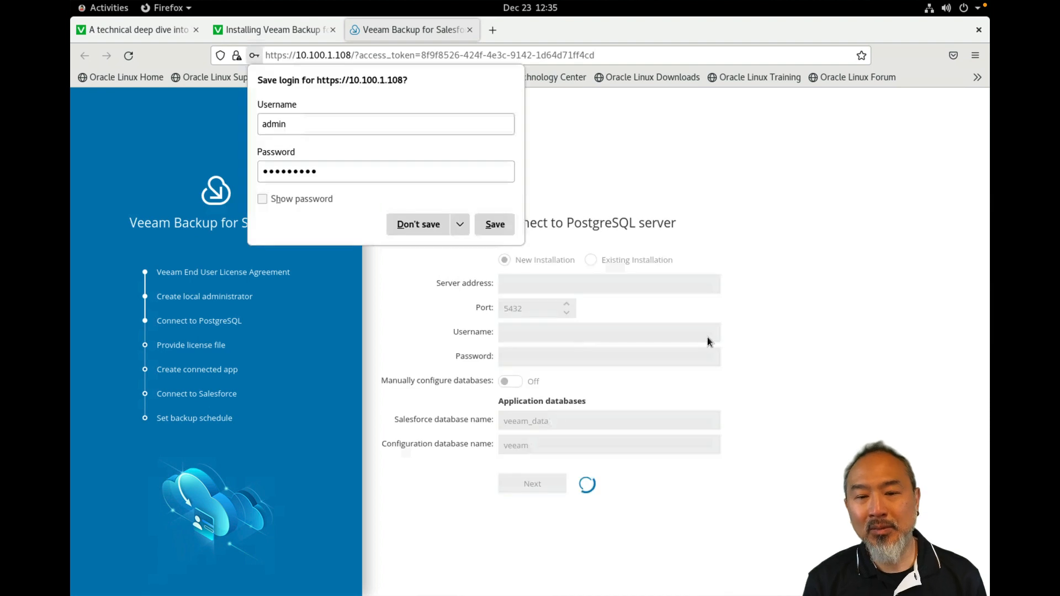
Step: Decline saving the admin login, then accept the new PostgreSQL installation on localhost port 5432 and the Community Edition license
left_click(415, 226)
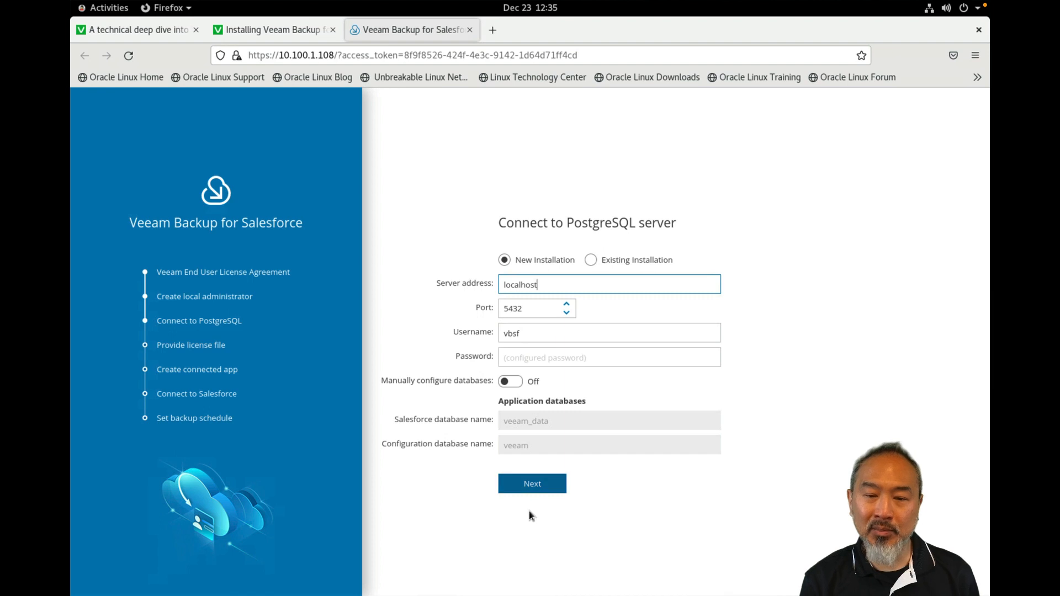
left_click(530, 483)
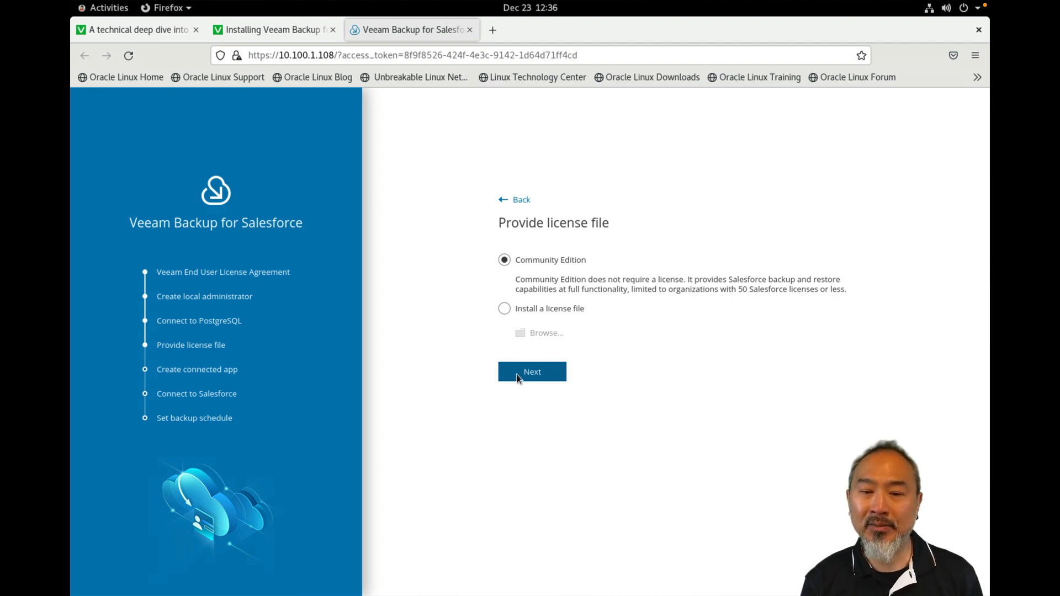
left_click(555, 372)
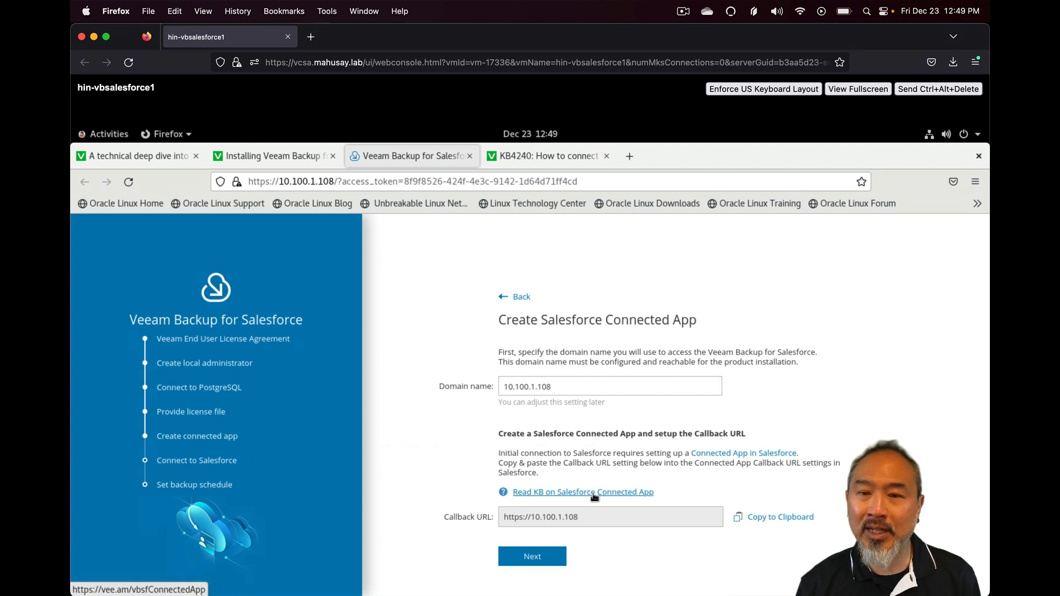
Step: Consult the Salesforce Lightning section of Veeam article KB4240 on creating a connected app
left_click(541, 157)
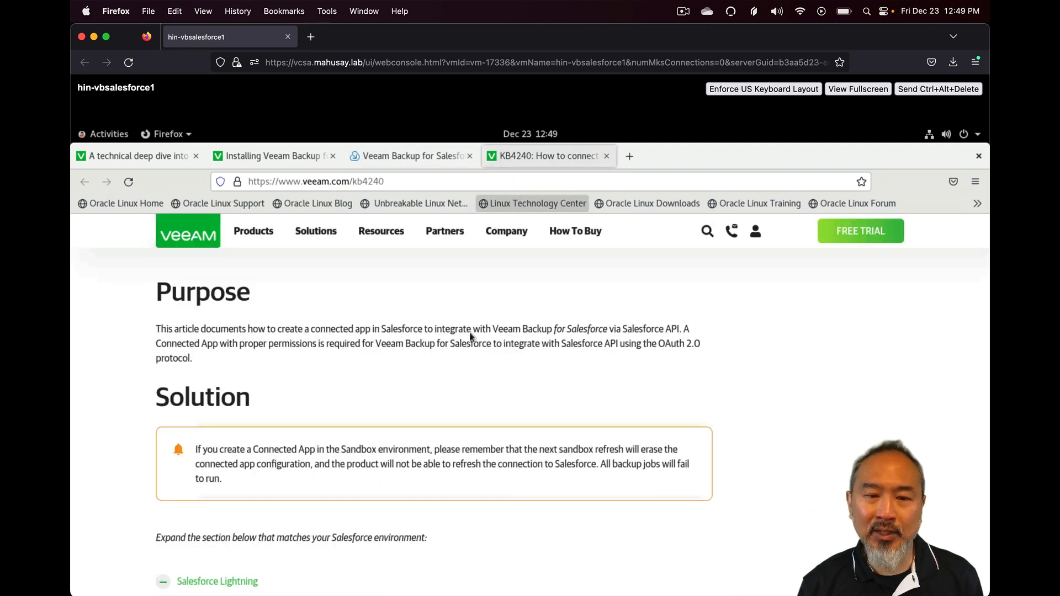
scroll(833, 375, "down", 5)
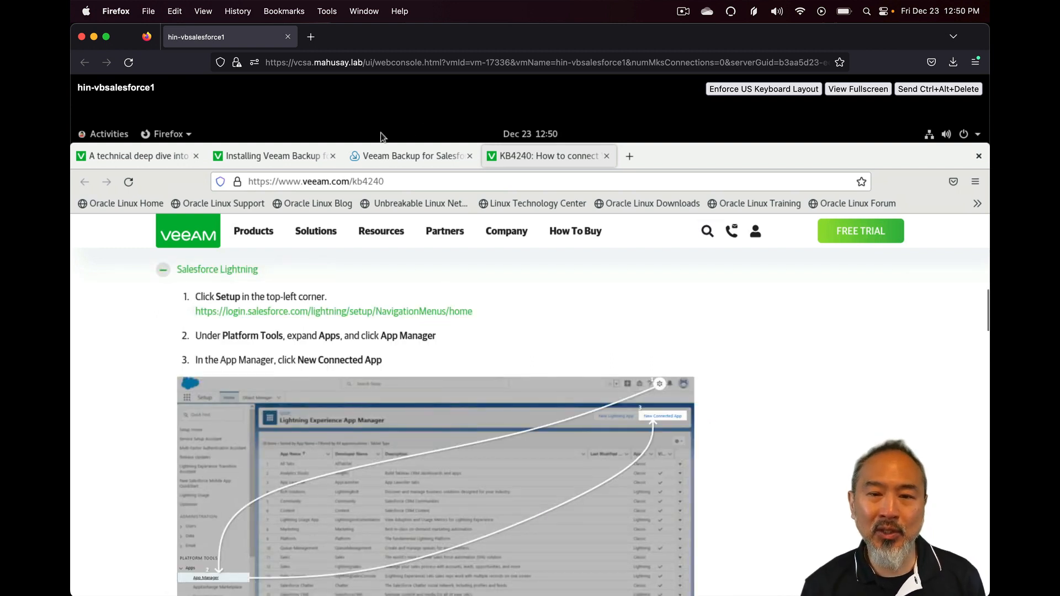
left_click(453, 160)
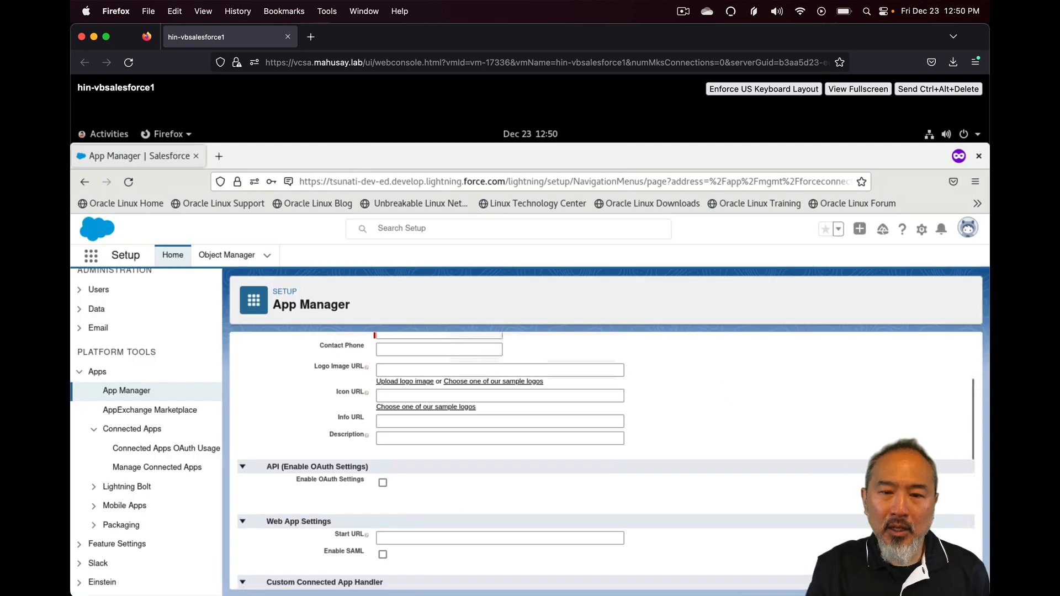
Step: In Salesforce's New Connected App form, name the app Veeam Backup Salesforce, keep API name Veeam_Backup_Salesforce, and enter the contact email
scroll(606, 460, "up", 3)
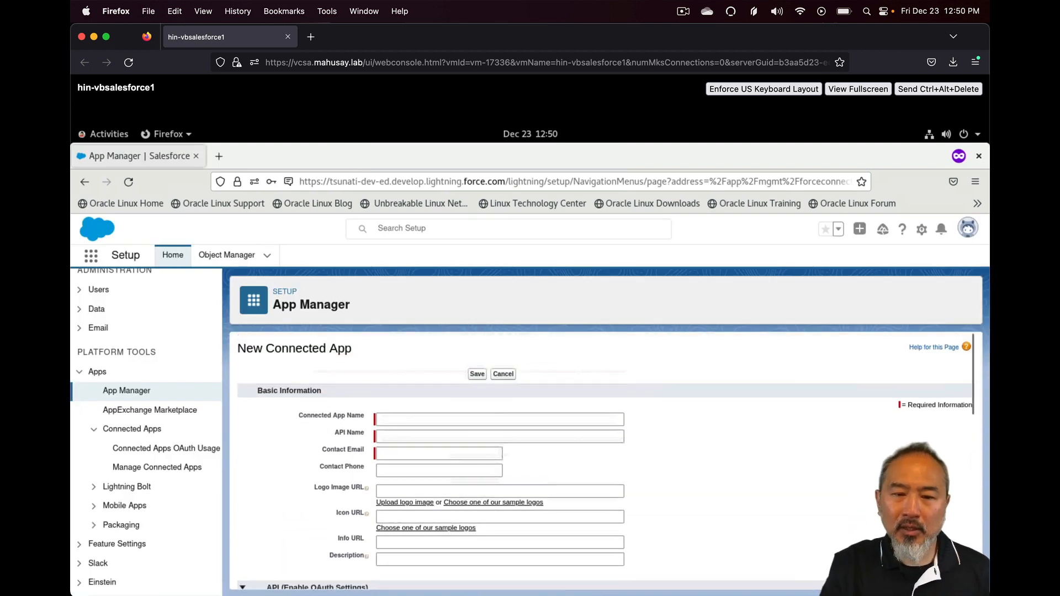
scroll(606, 460, "down", 1)
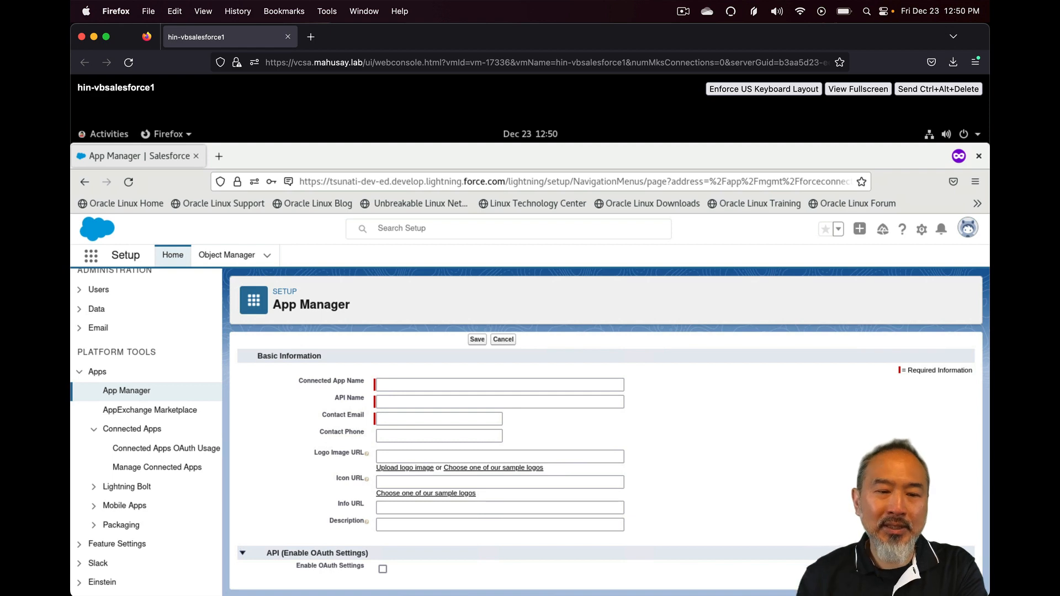
left_click(443, 386)
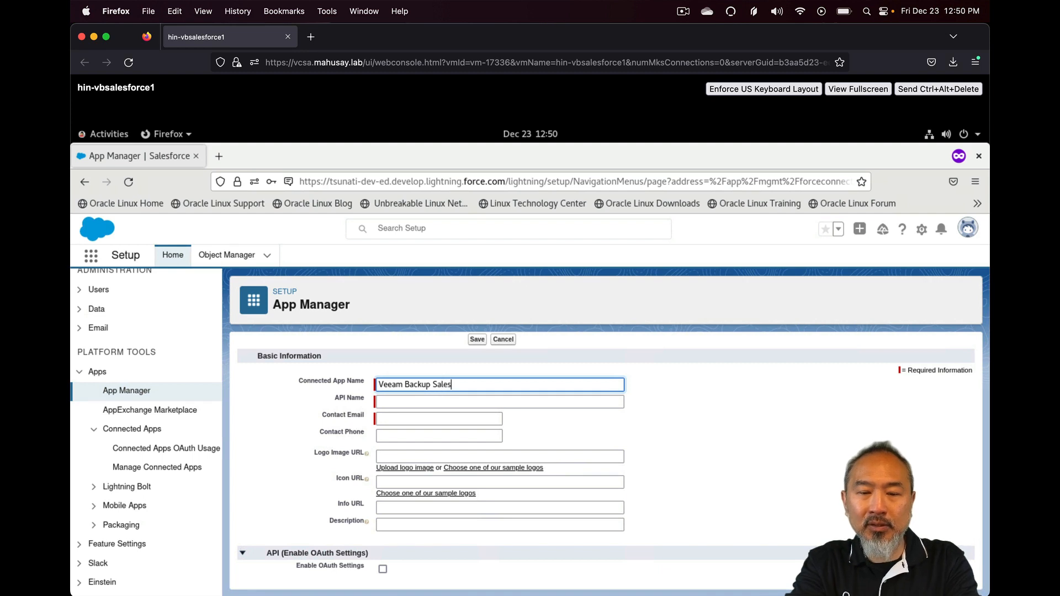
key("Tab")
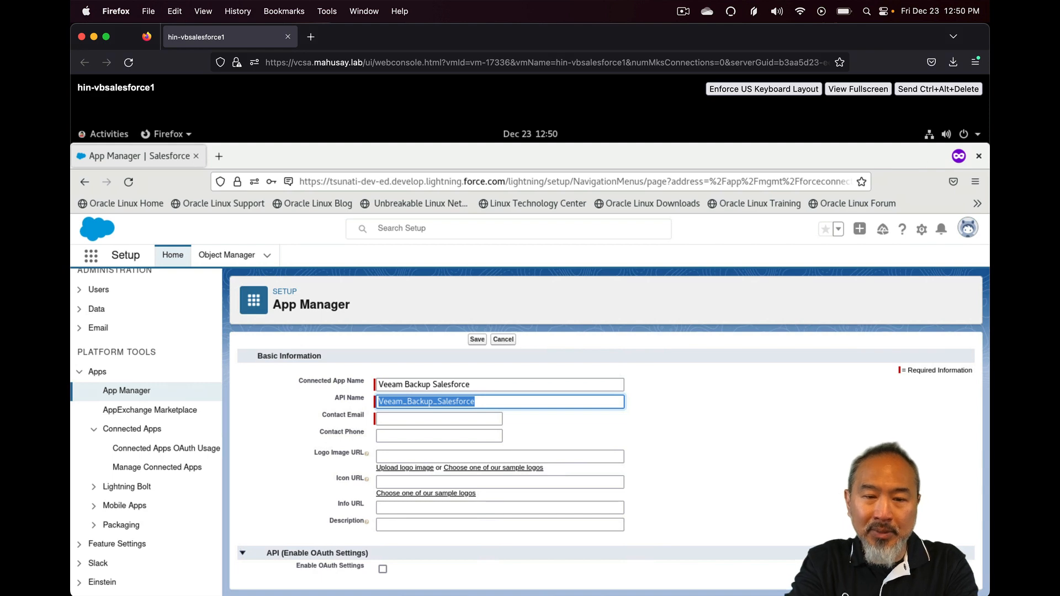
key("Tab")
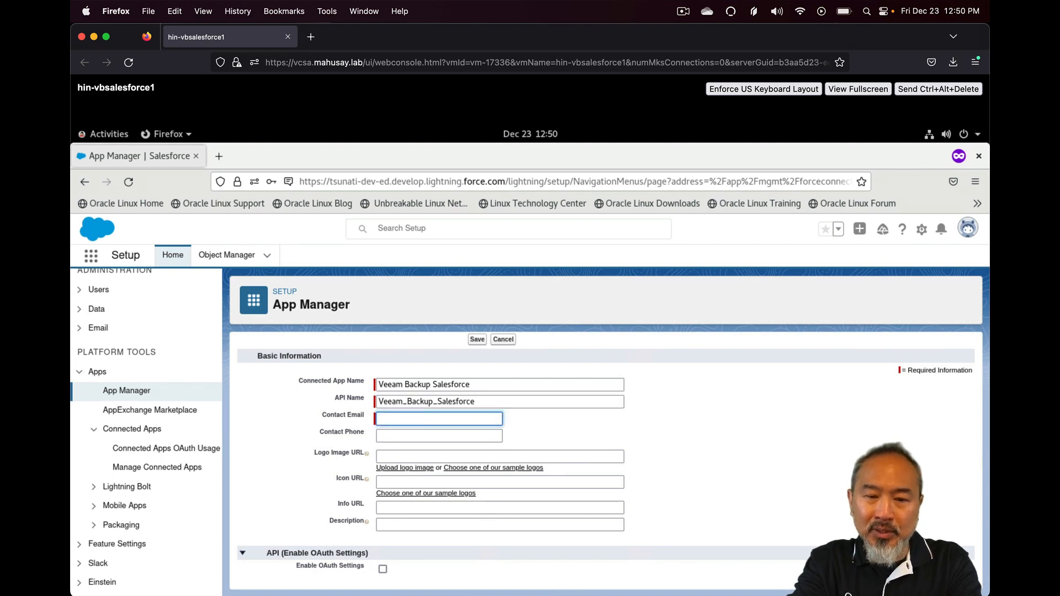
key("Tab")
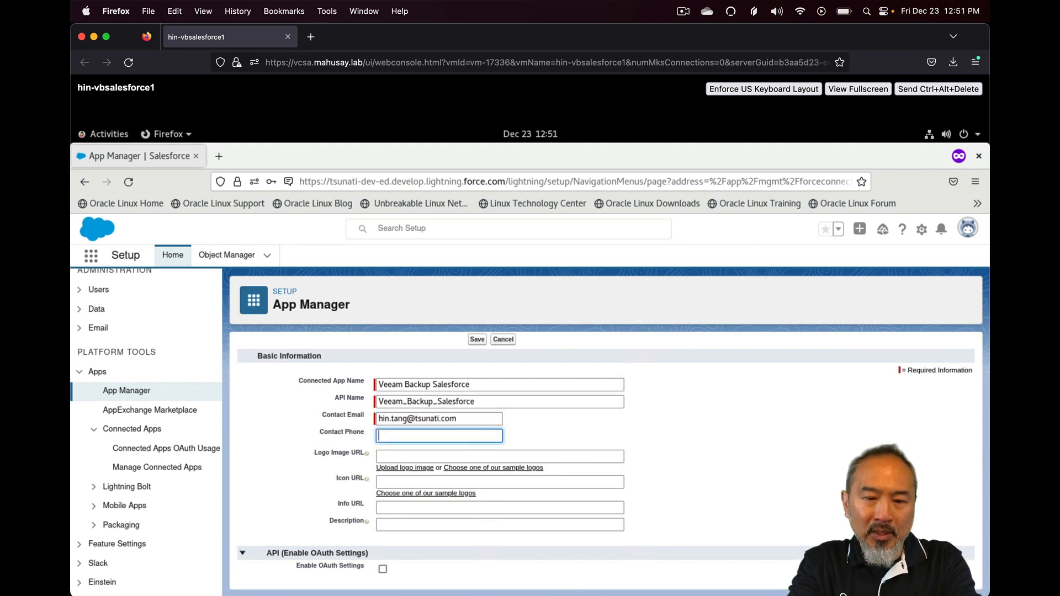
Step: Leave the optional basic information fields blank and enable OAuth settings for the new connected app
key("Tab")
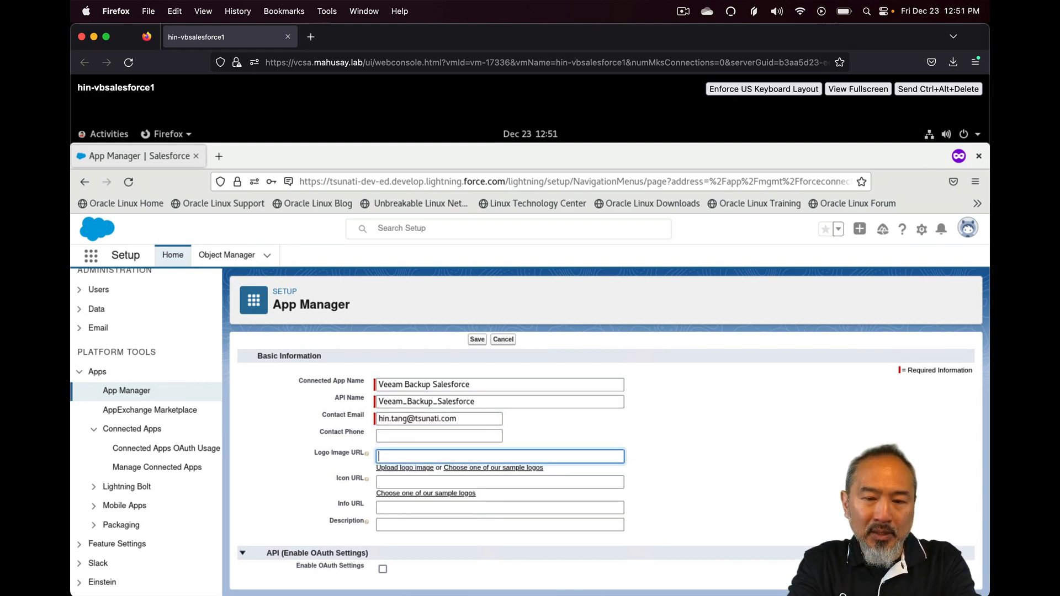
key("Tab")
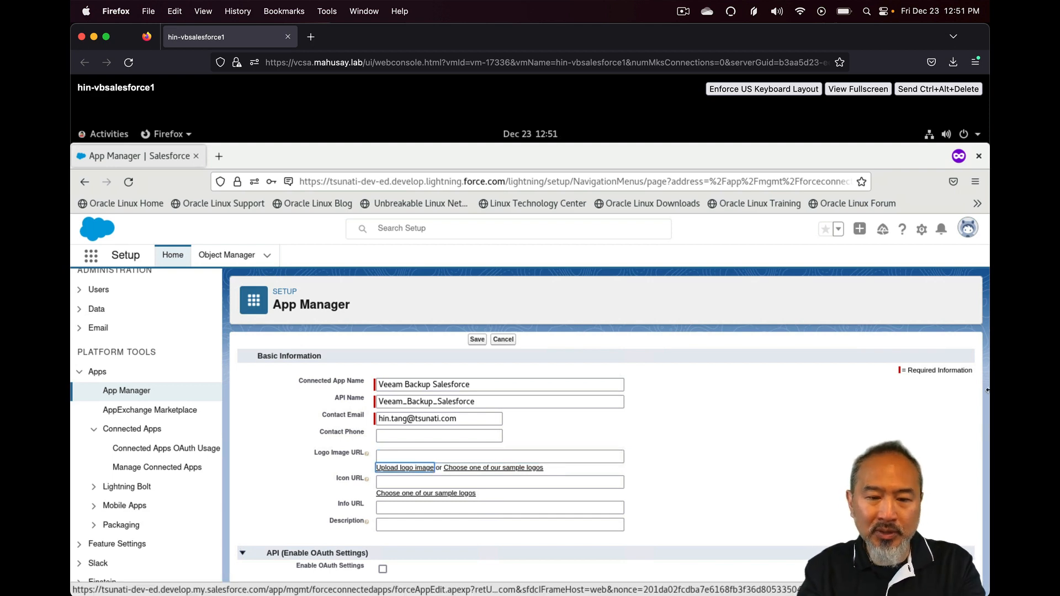
key("Tab")
key("Tab")
key("Tab")
key("Tab")
key("Tab")
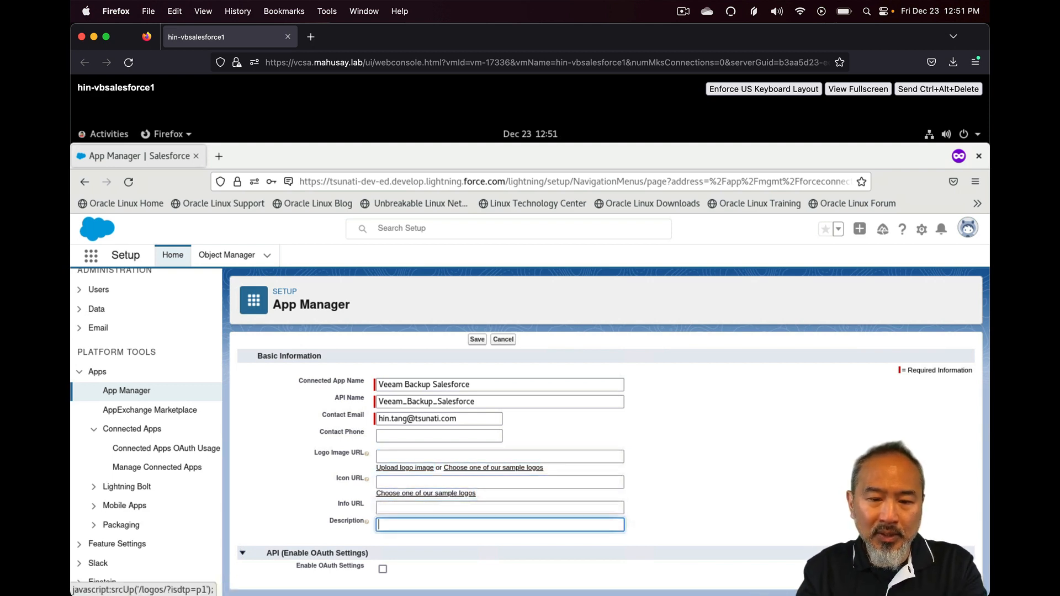
key("Tab")
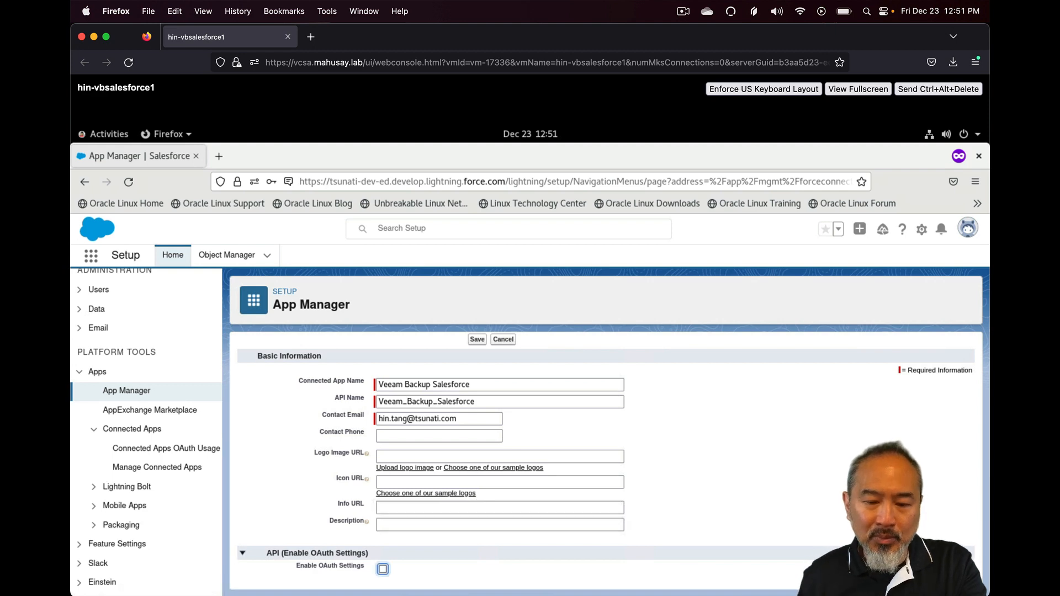
key("space")
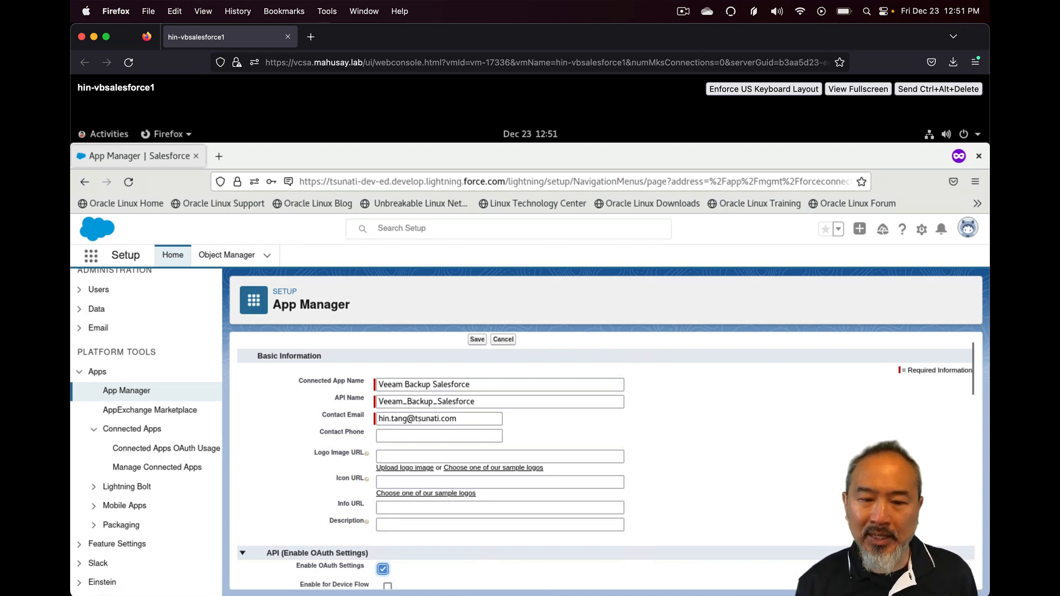
key("Tab")
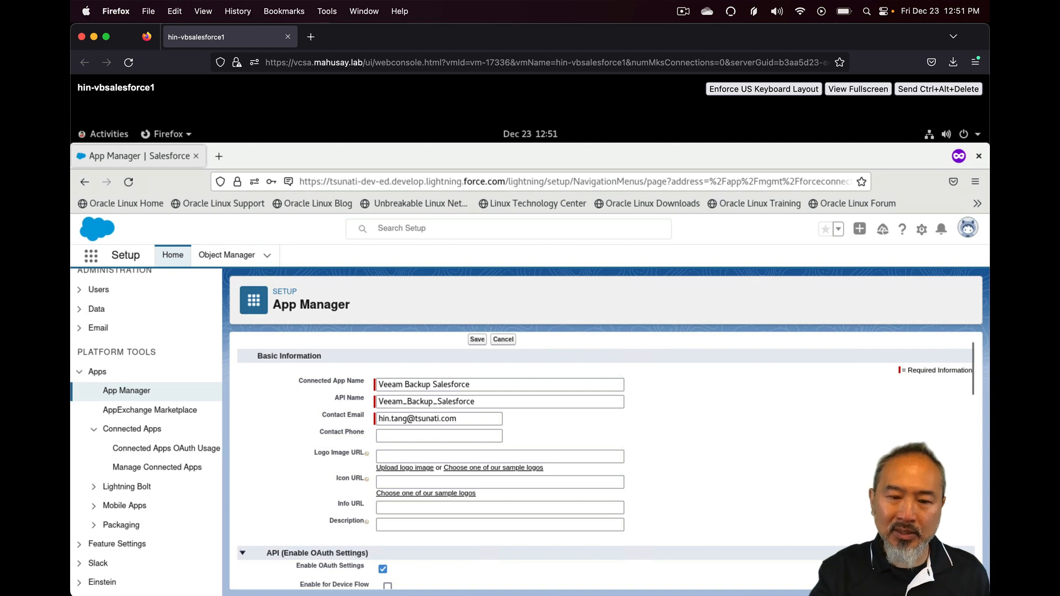
scroll(552, 458, "down", 5)
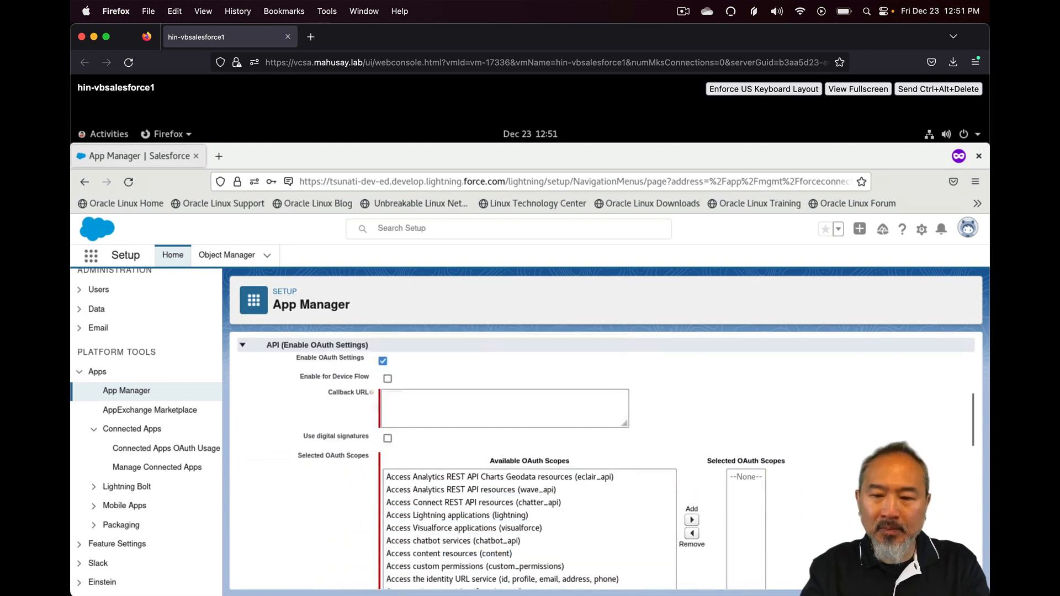
scroll(478, 488, "down", 1)
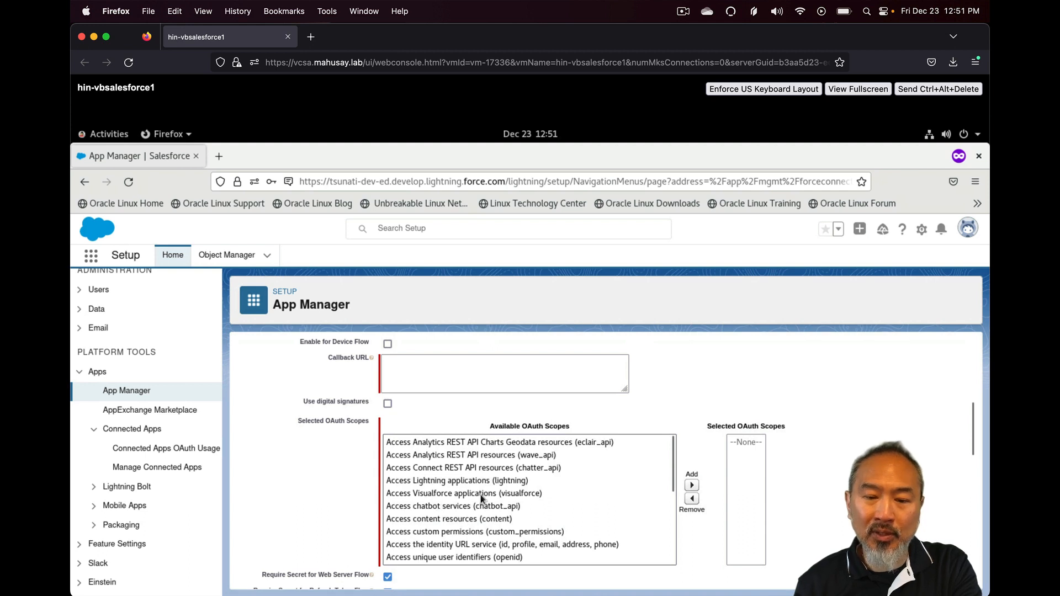
Step: Check step 4 of KB4240 for the callback URL and OAuth scopes required by the connected app
left_click(172, 136)
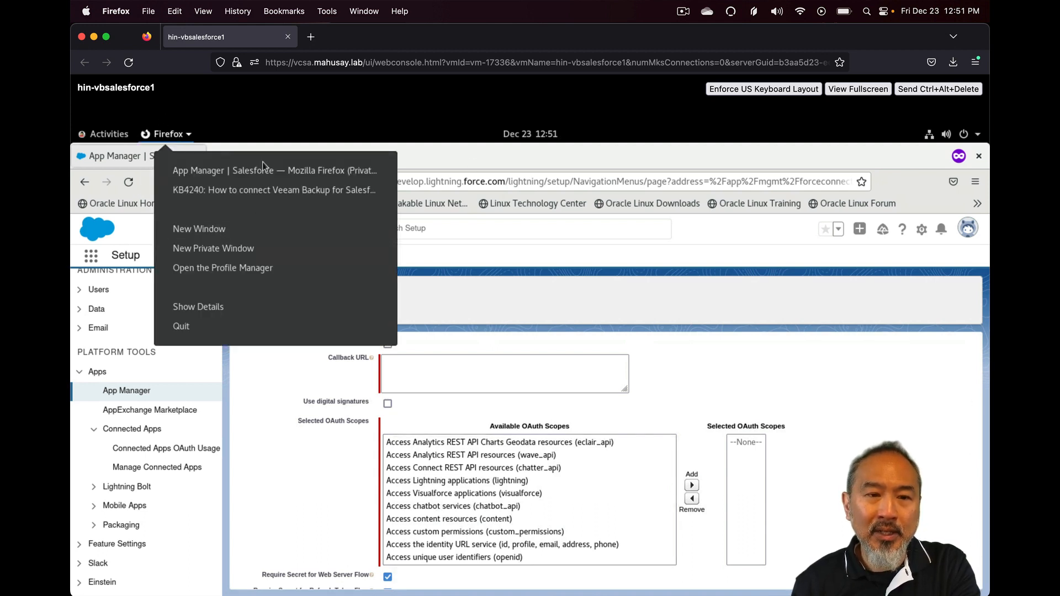
left_click(262, 192)
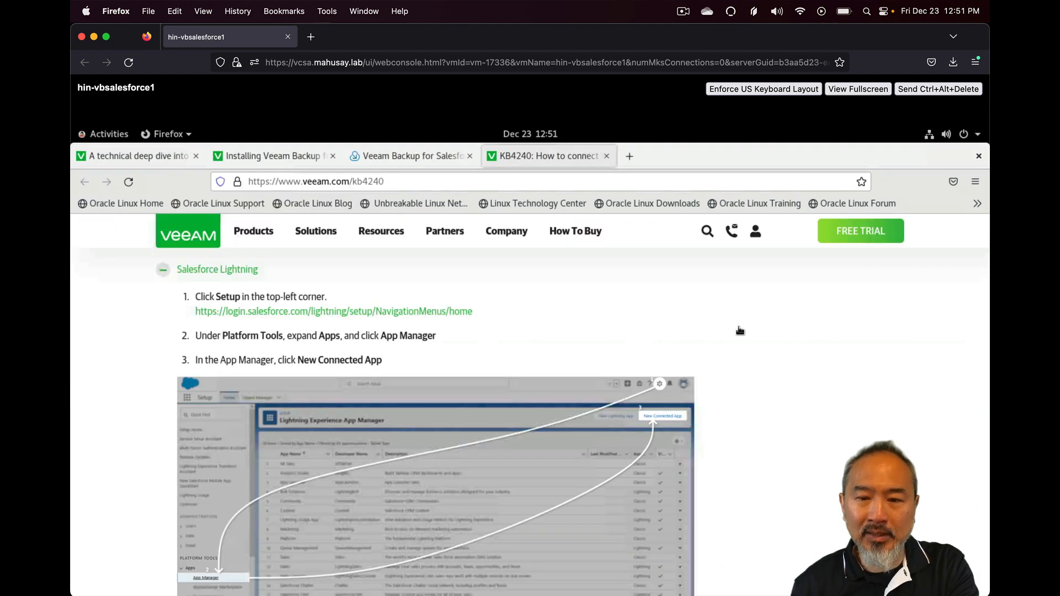
scroll(824, 428, "down", 10)
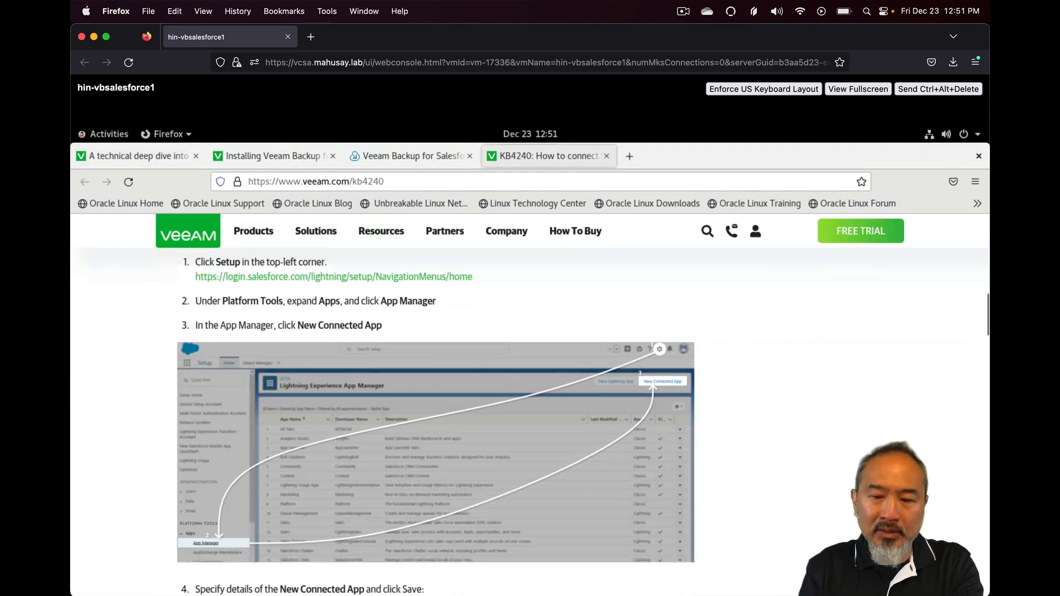
scroll(529, 422, "down", 4)
scroll(530, 421, "up", 3)
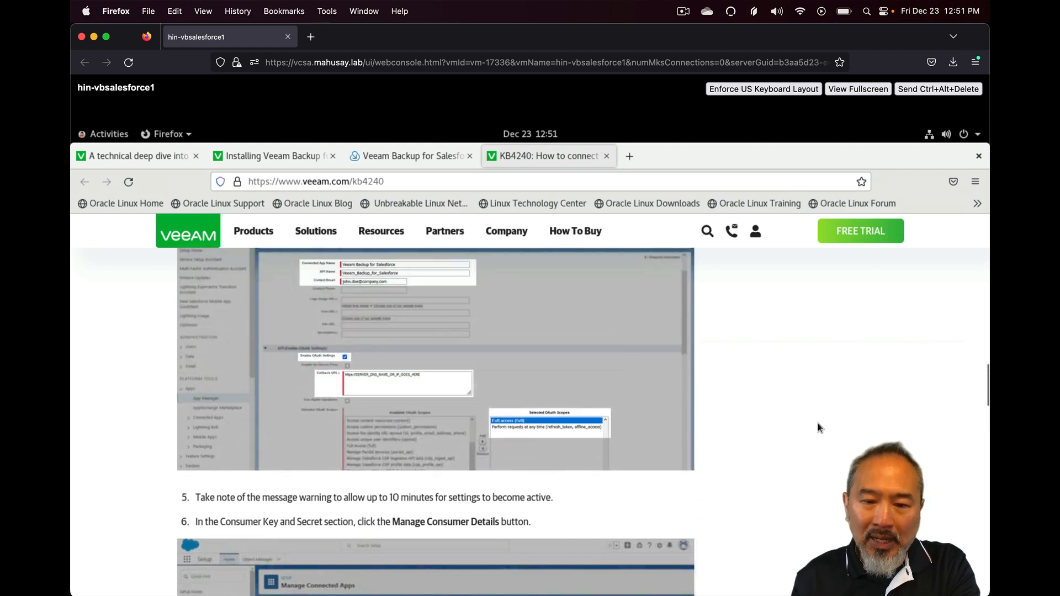
scroll(530, 421, "up", 3)
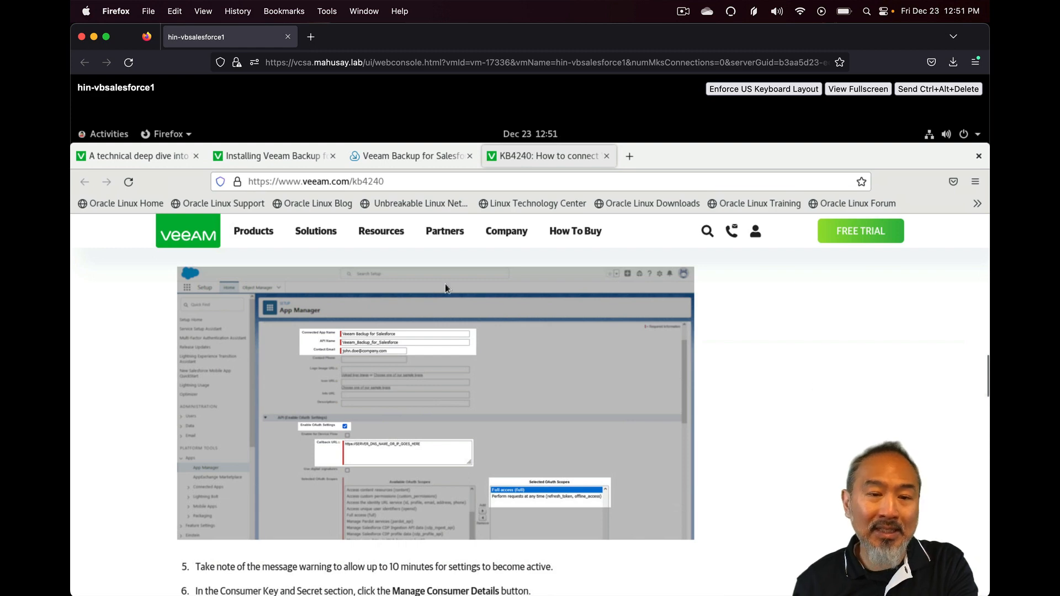
Step: Back in the Salesforce connected app form, add the OAuth scopes Full access (full) and Perform requests at any time (refresh_token, offline_access)
left_click(165, 135)
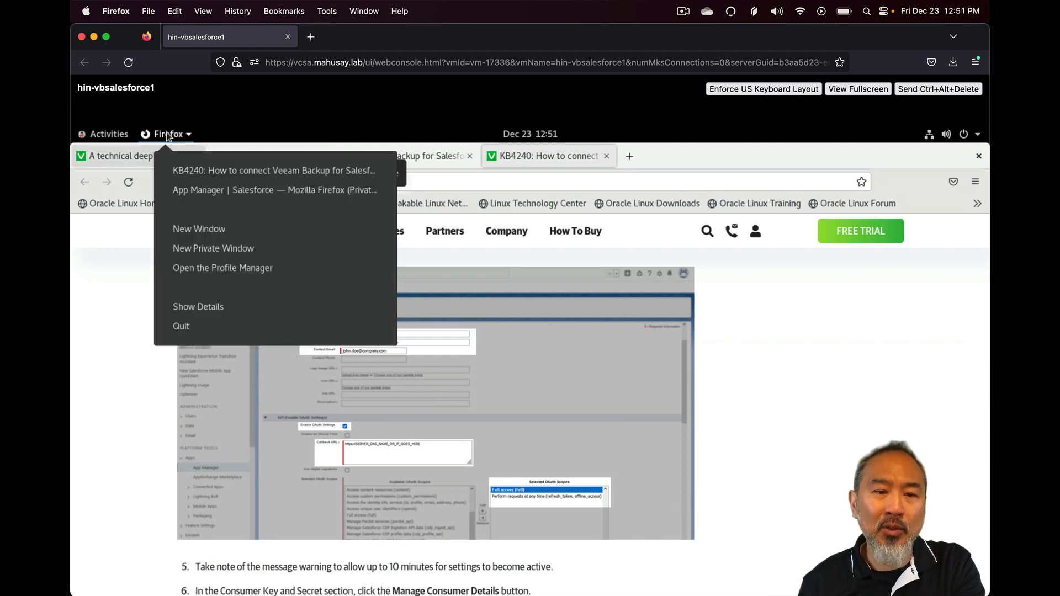
left_click(218, 193)
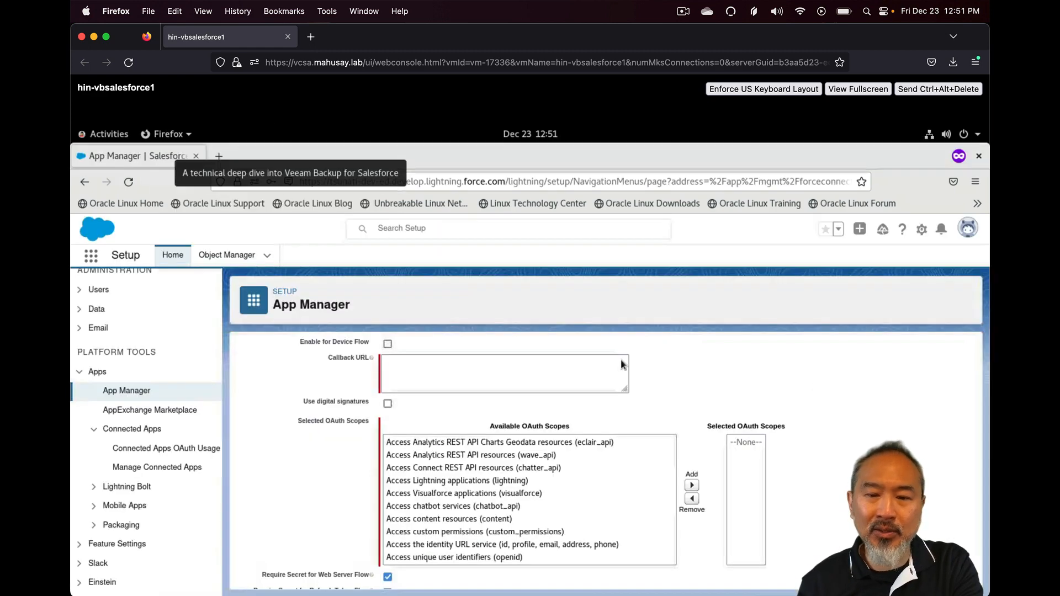
left_click(472, 480)
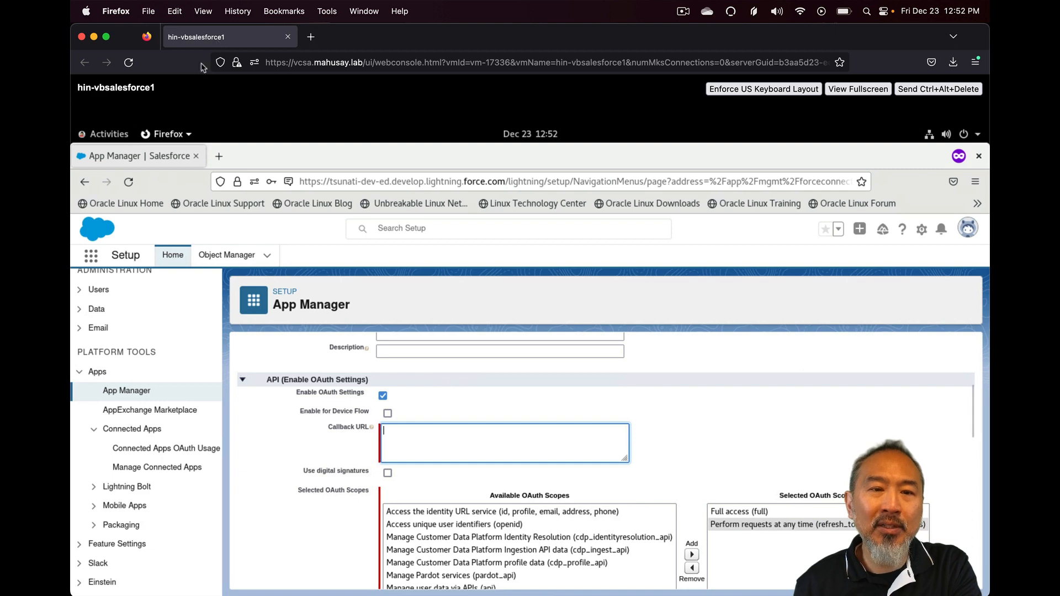
left_click(168, 134)
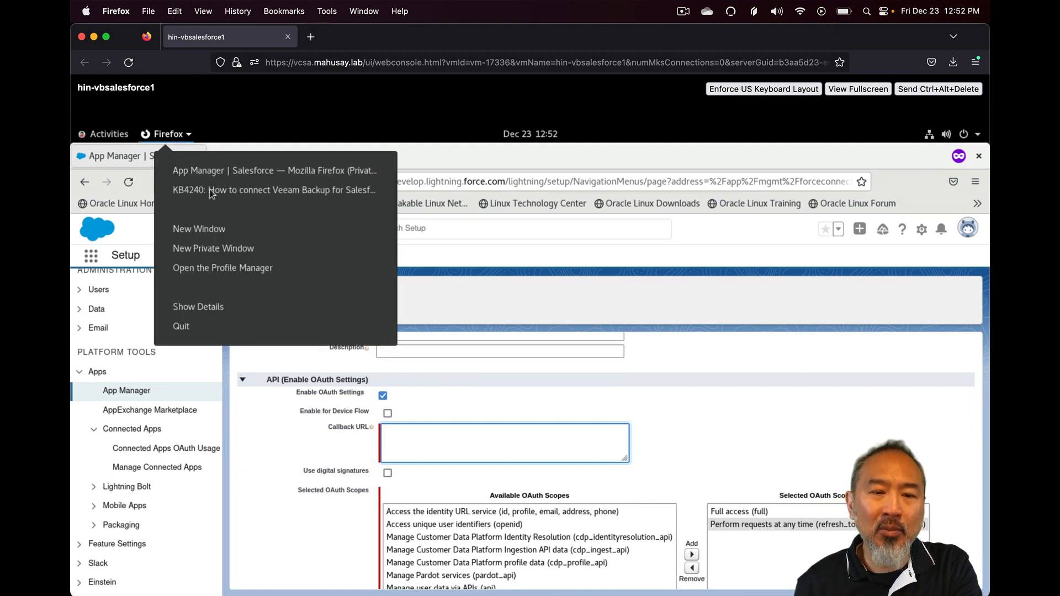
left_click(266, 176)
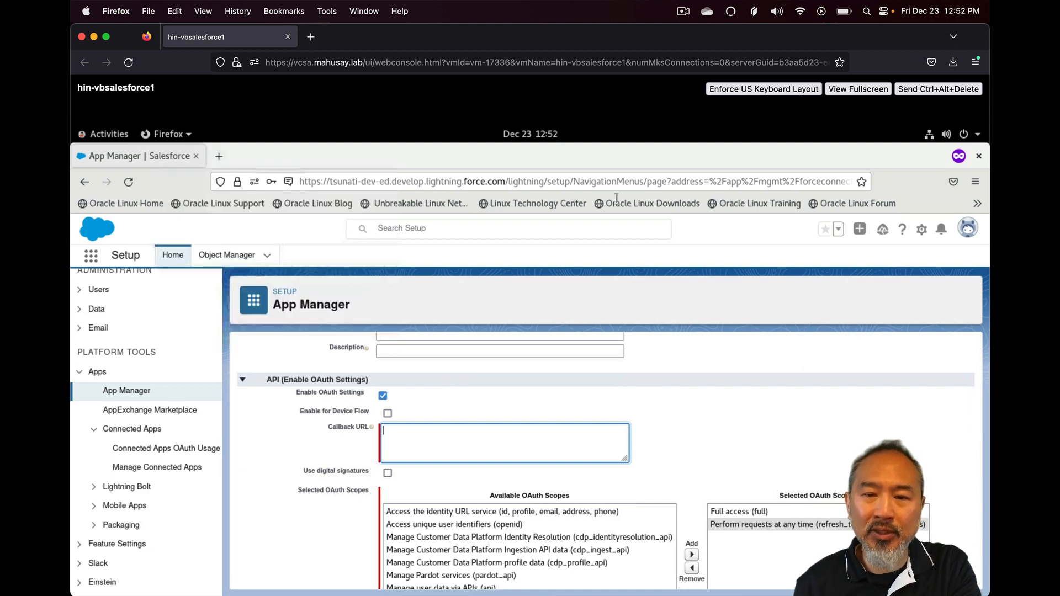
left_click(164, 135)
left_click(255, 190)
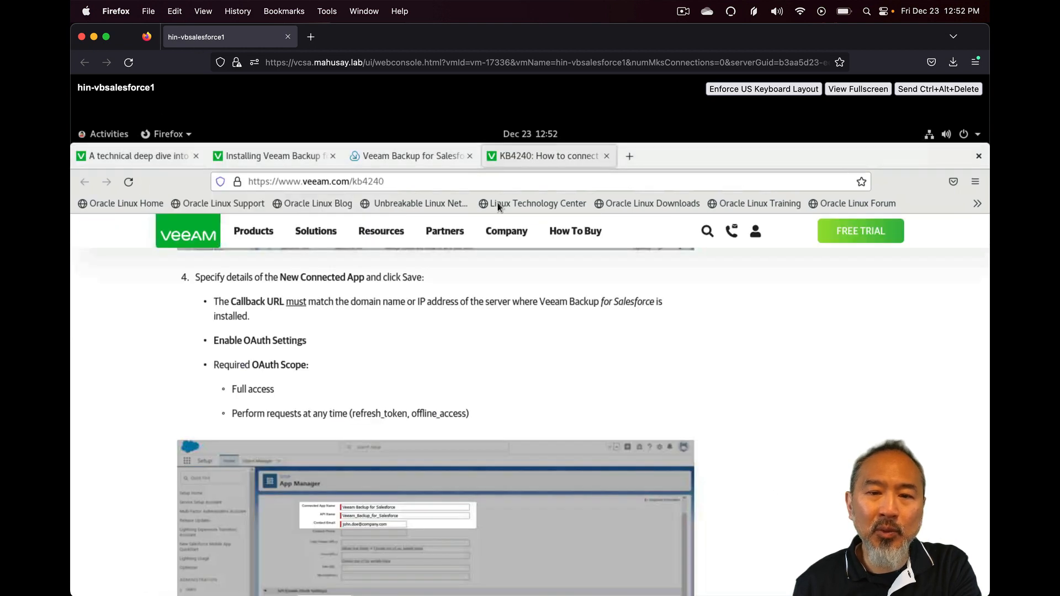
left_click(410, 156)
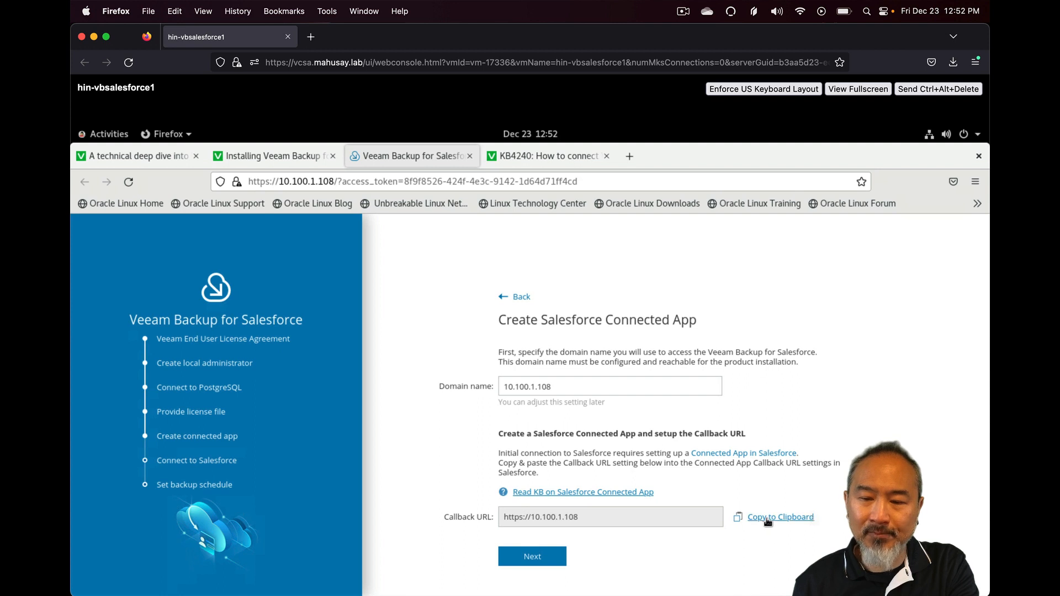
left_click(161, 135)
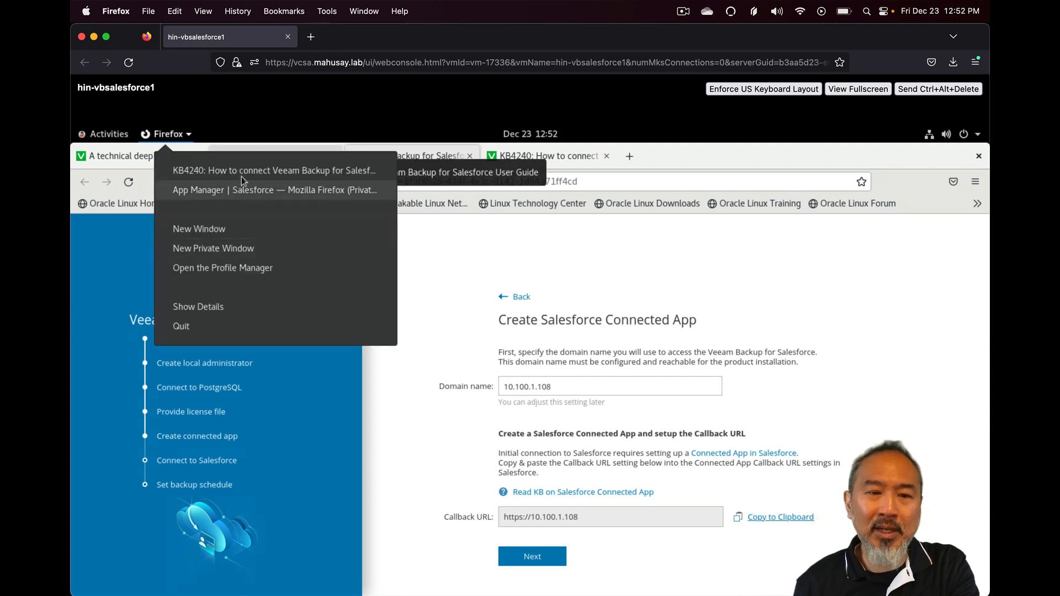
left_click(247, 191)
left_click(507, 455)
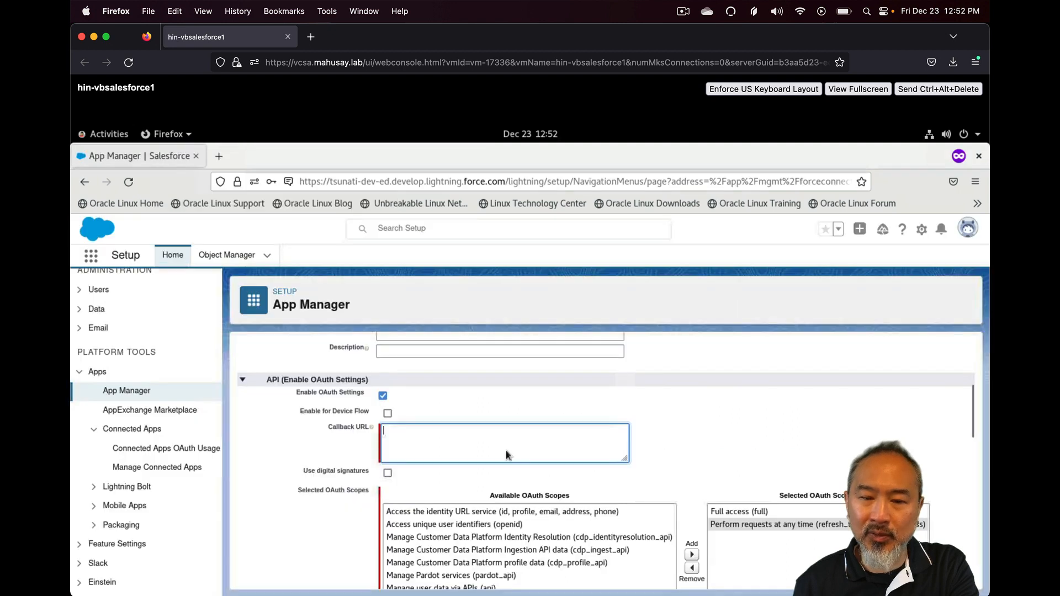
right_click(499, 438)
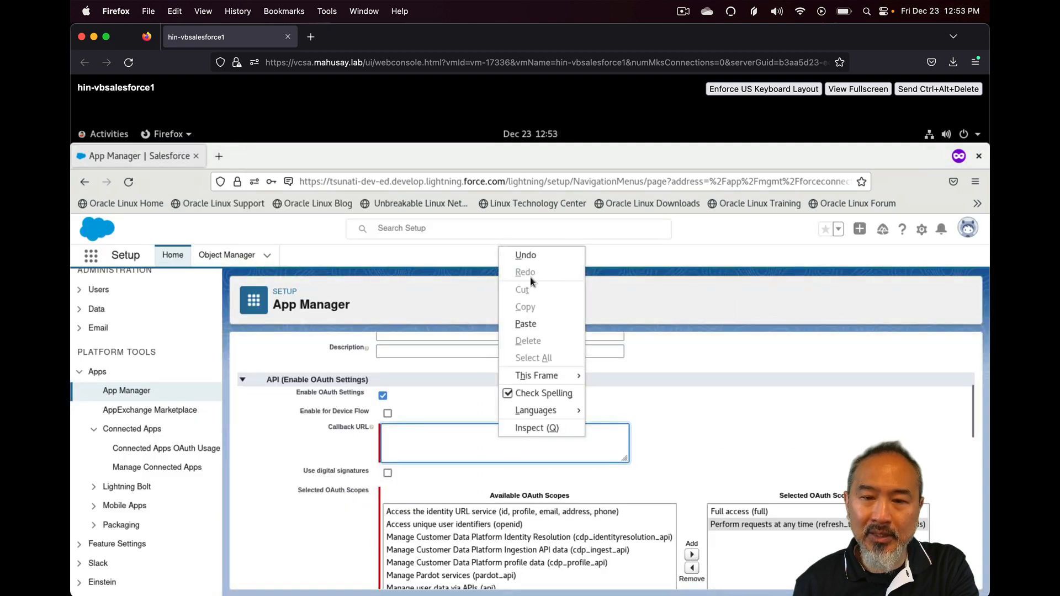
left_click(534, 324)
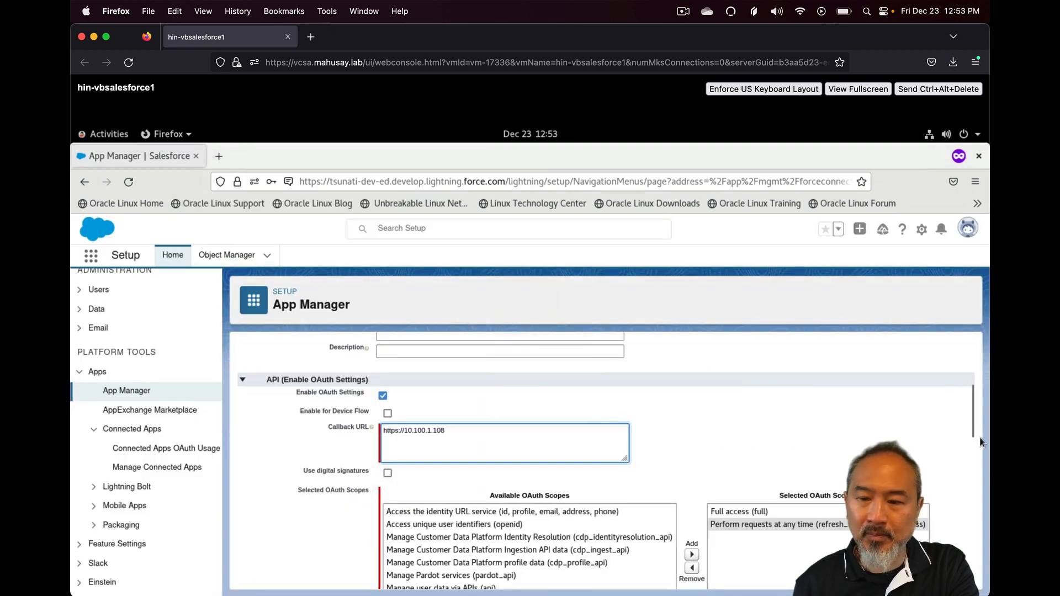
left_click(956, 427)
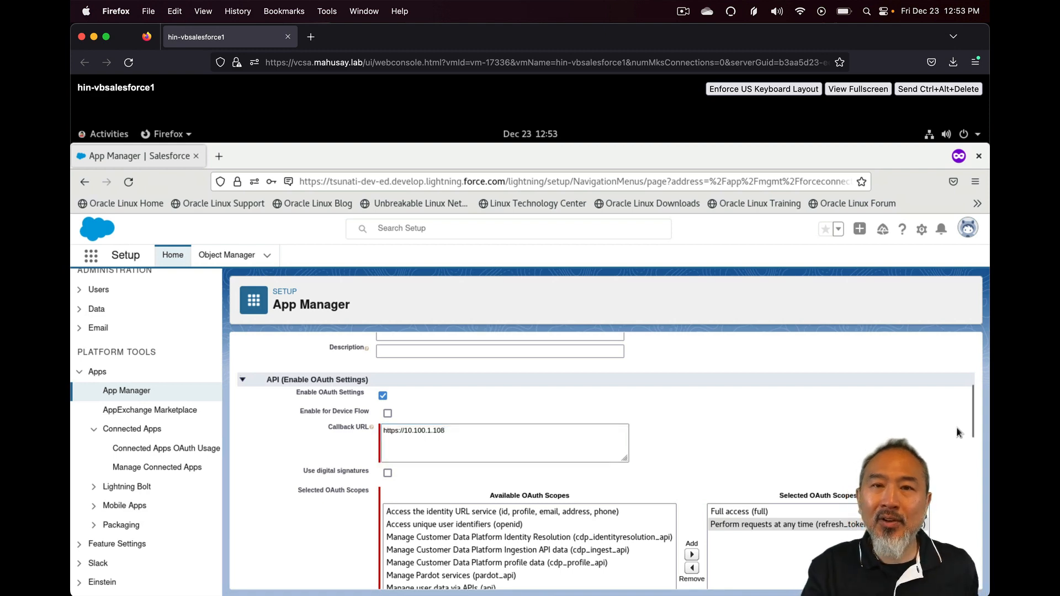
Step: Leave the remaining connected app settings at their defaults, save the new app and continue past the activation delay notice
scroll(957, 432, "down", 6)
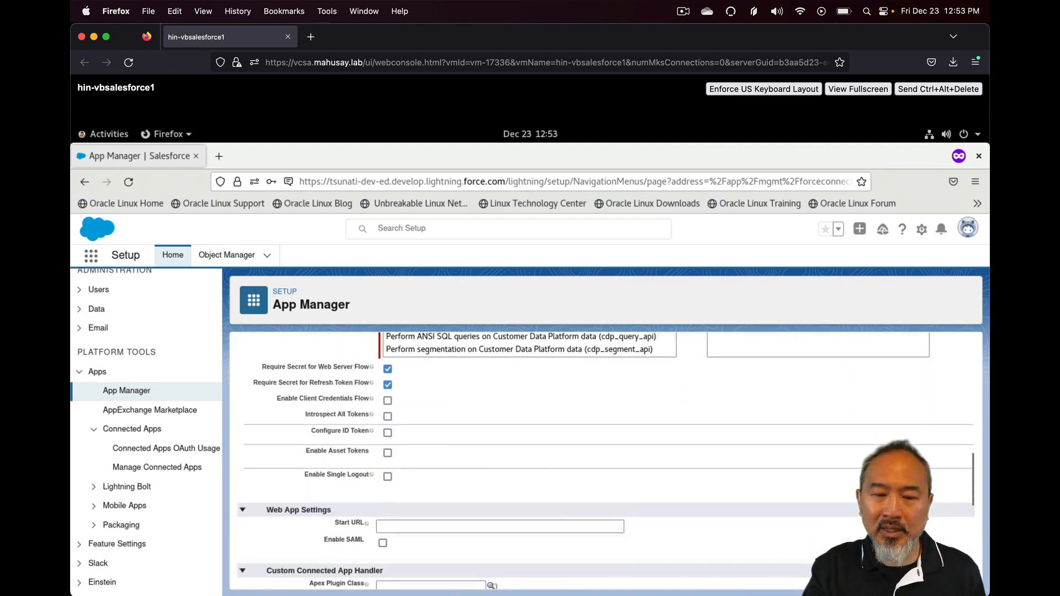
scroll(957, 433, "down", 5)
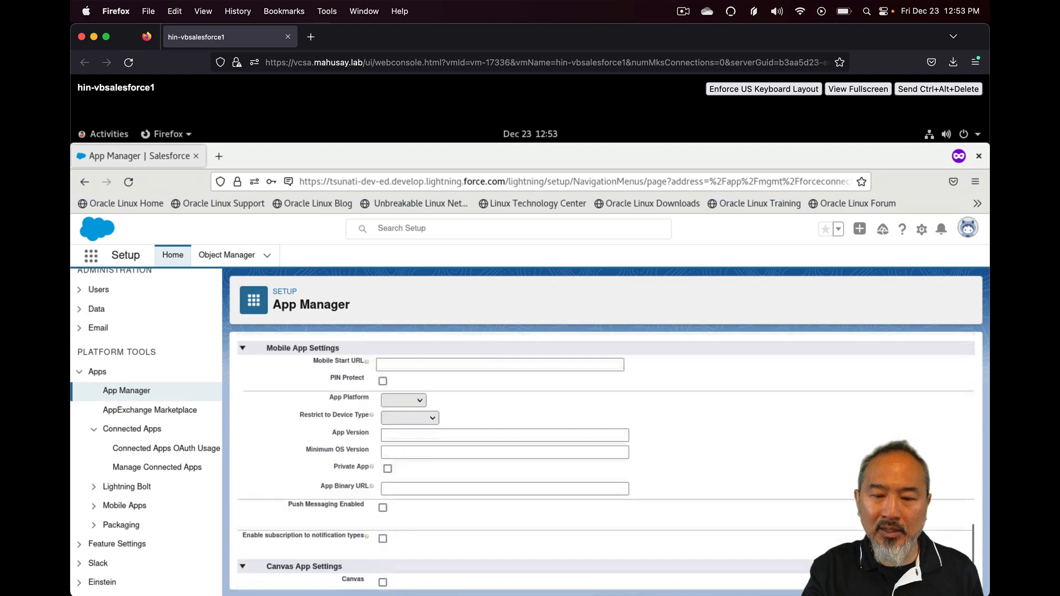
scroll(957, 432, "down", 2)
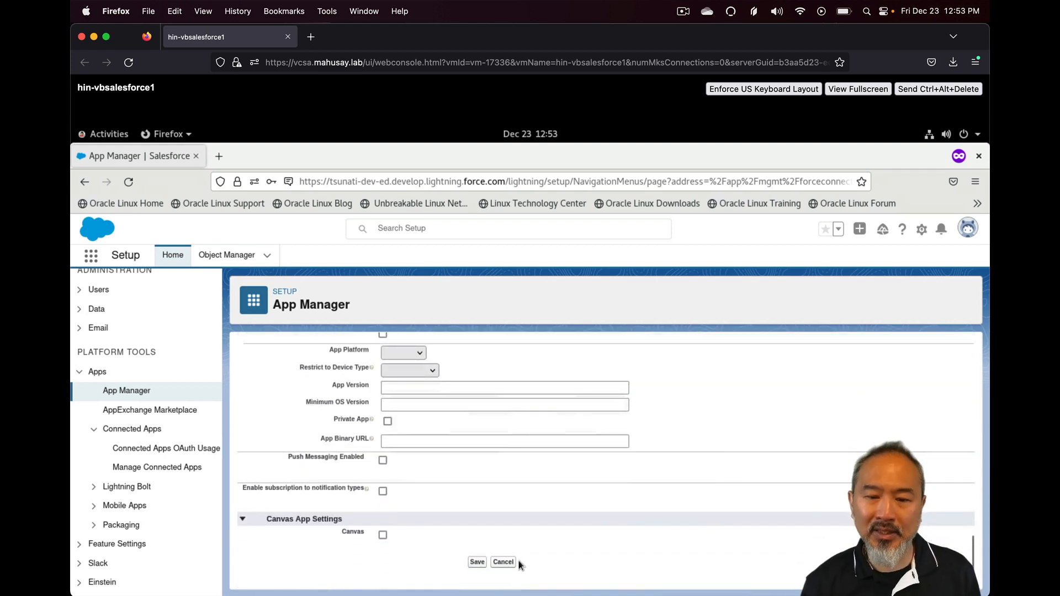
left_click(477, 562)
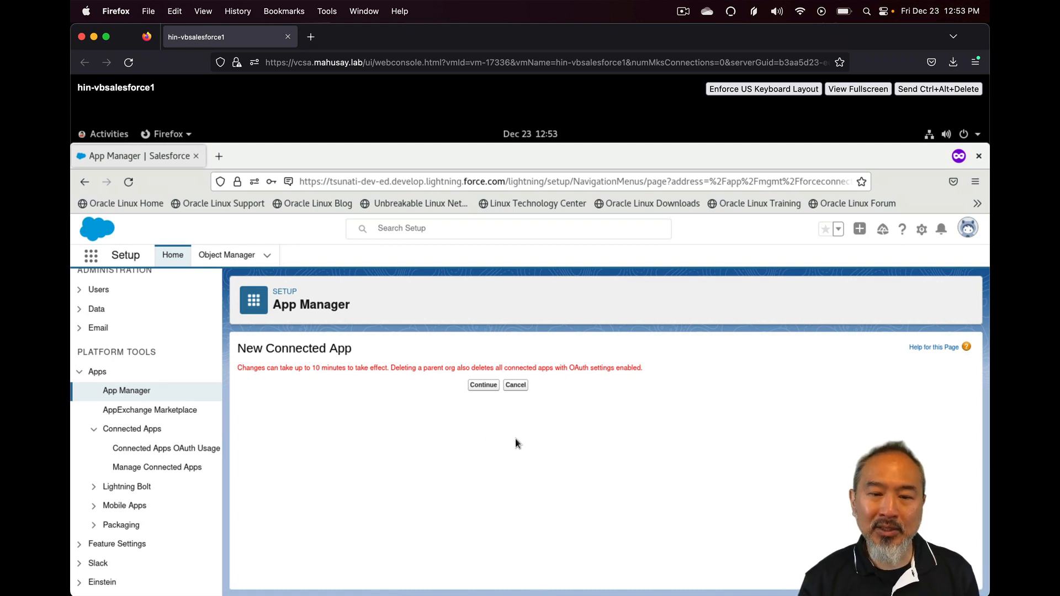
left_click(481, 386)
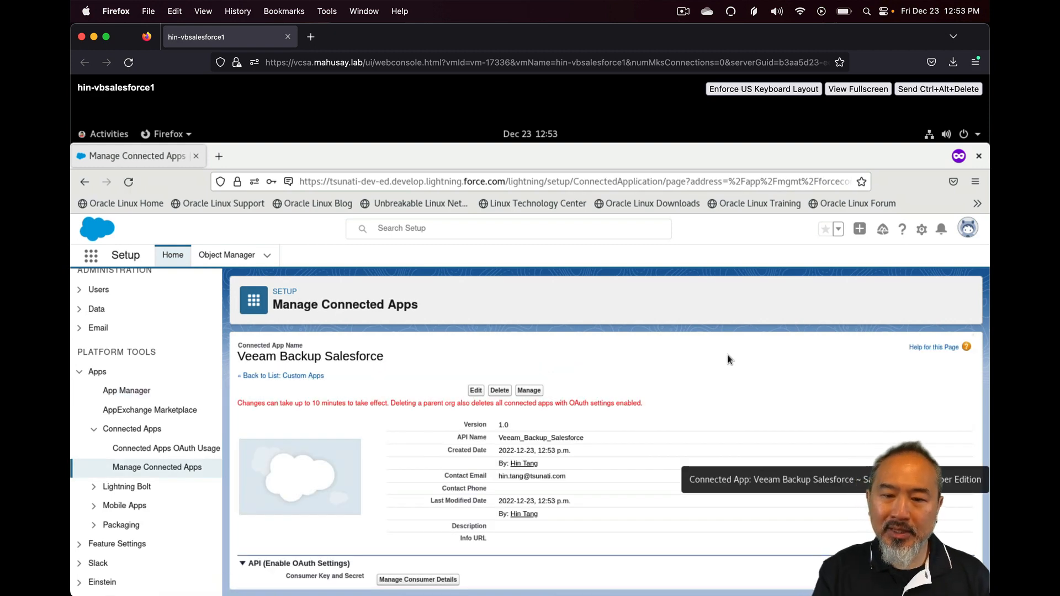
Step: Open the consumer key and secret details of the new connected app and enter the emailed verification code to verify the identity
scroll(727, 354, "down", 3)
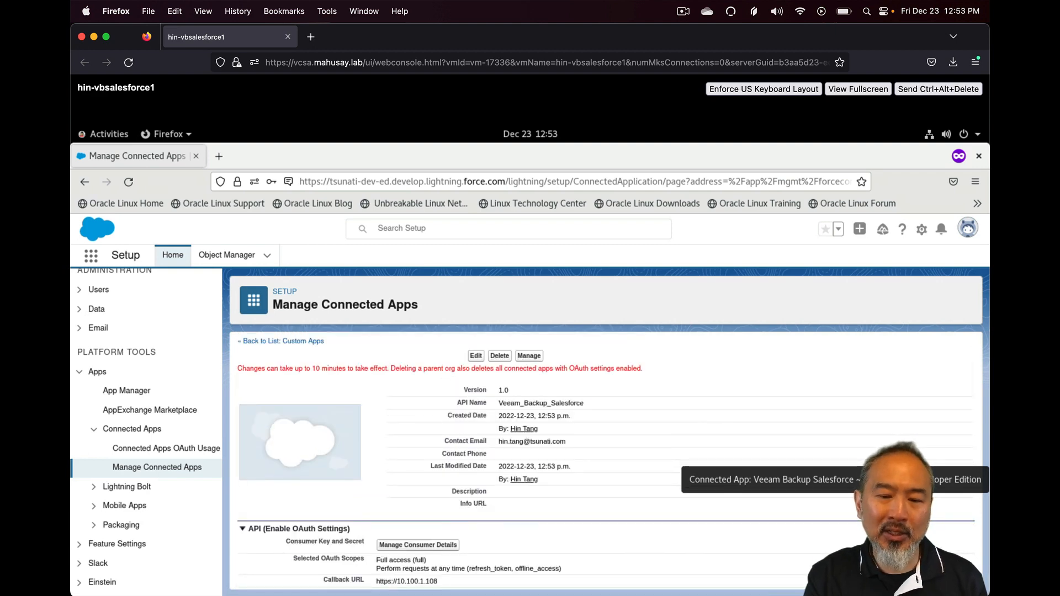
scroll(557, 460, "down", 3)
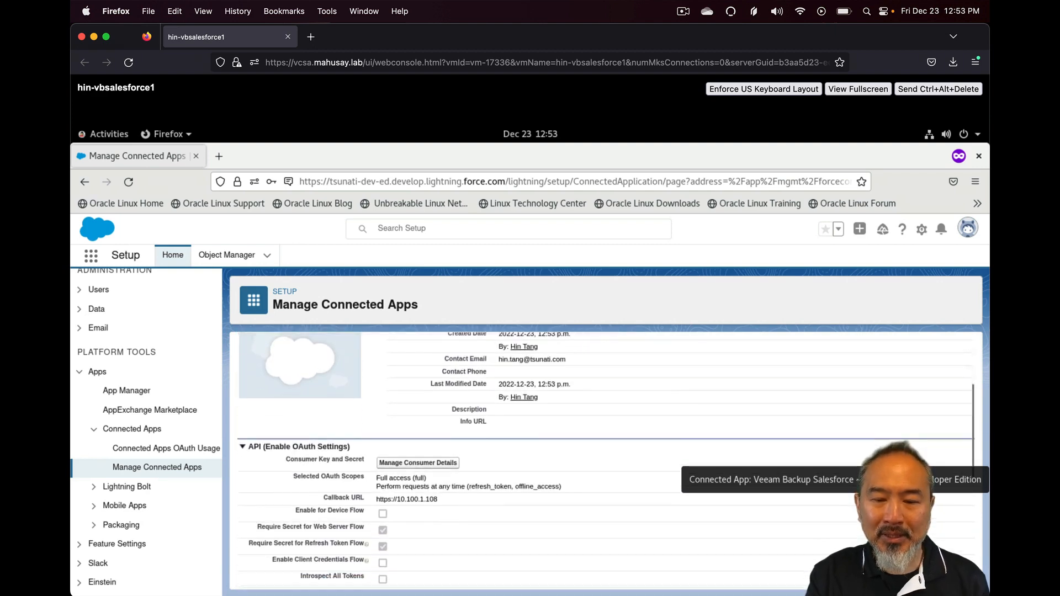
scroll(557, 461, "down", 4)
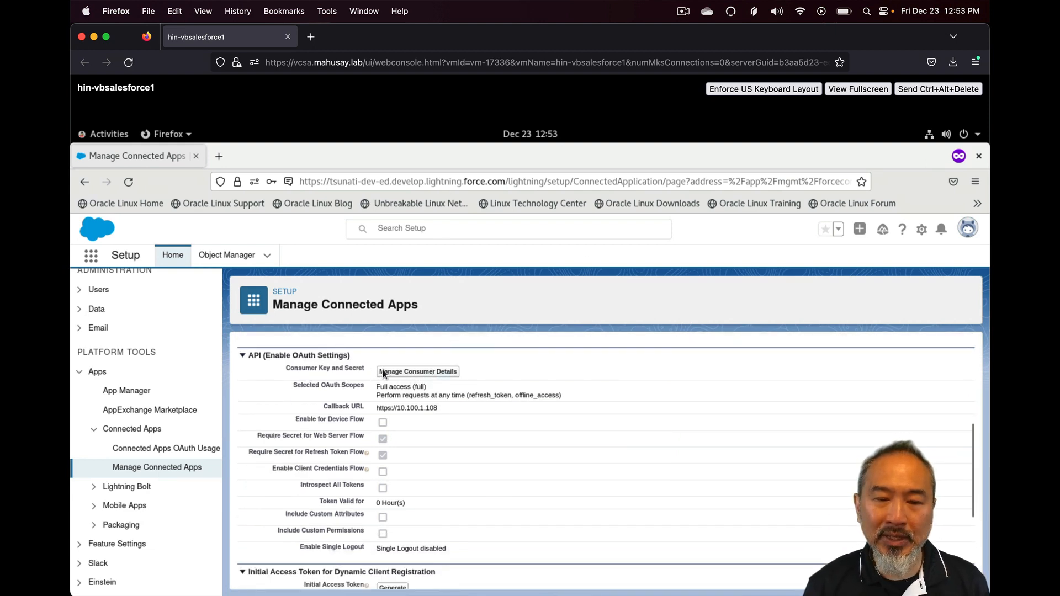
left_click(434, 372)
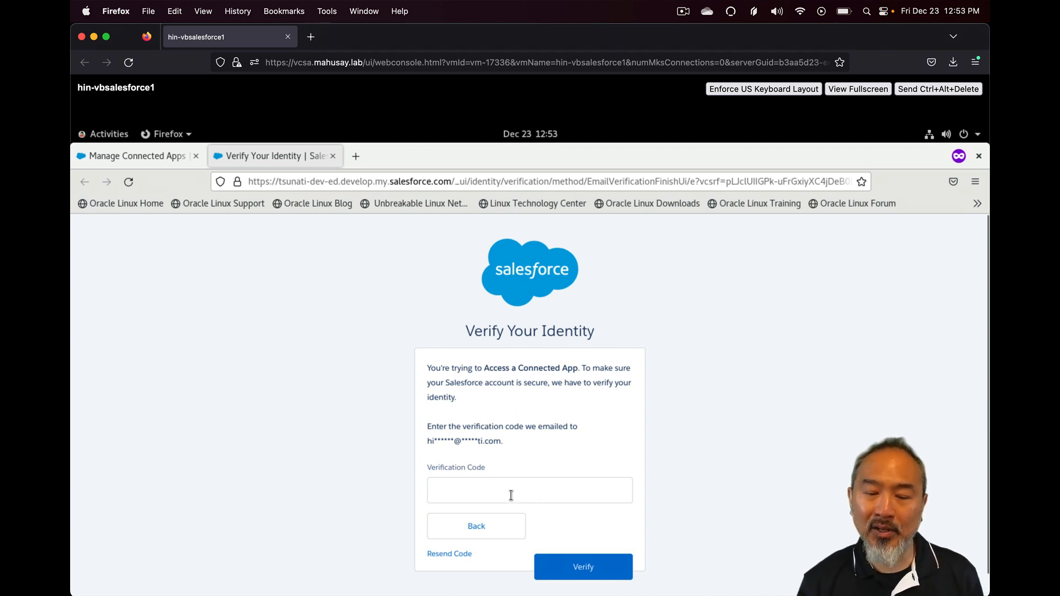
left_click(540, 489)
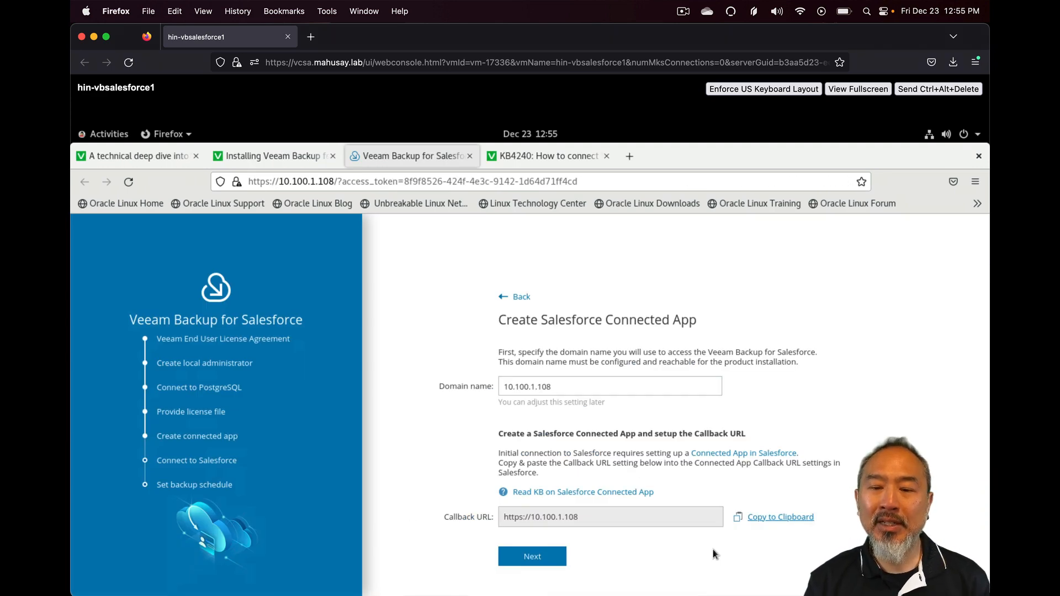
Step: Advance the Veeam setup wizard, copy the consumer key and consumer secret from Salesforce into it, and connect to the Production organization
left_click(537, 560)
left_click(650, 419)
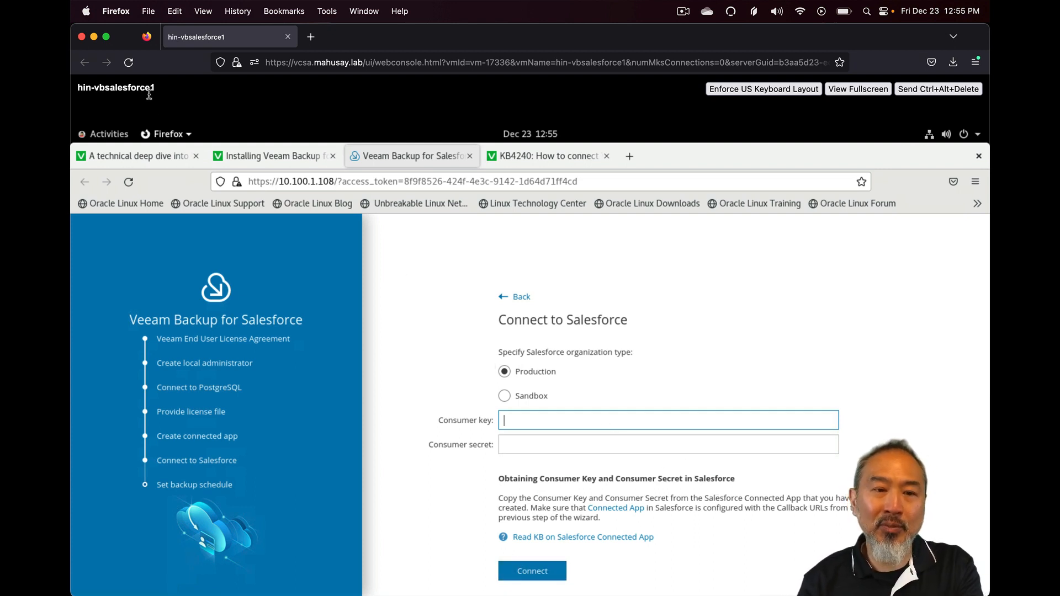
left_click(169, 136)
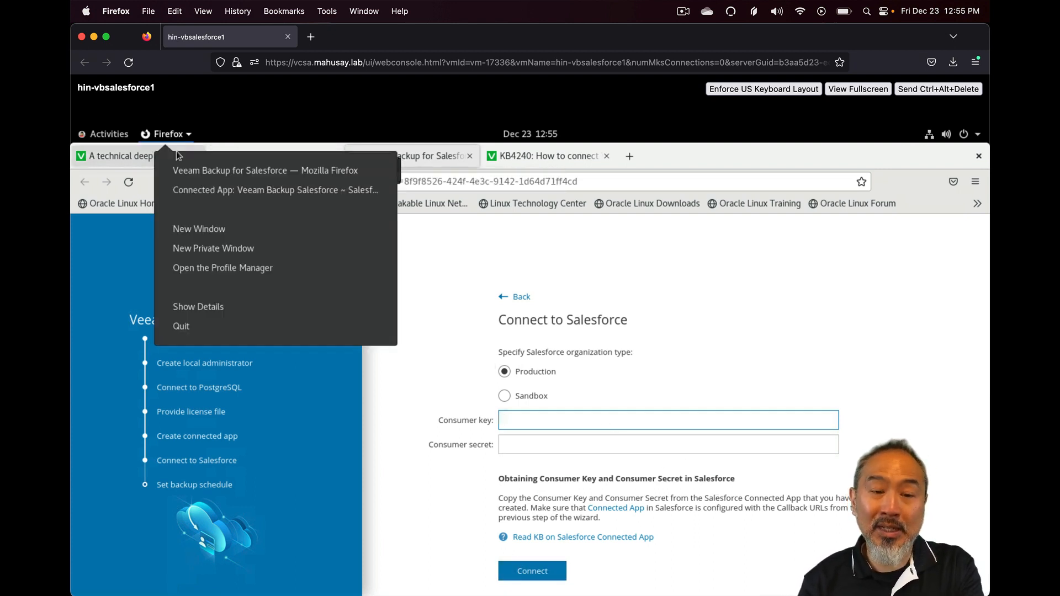
left_click(255, 190)
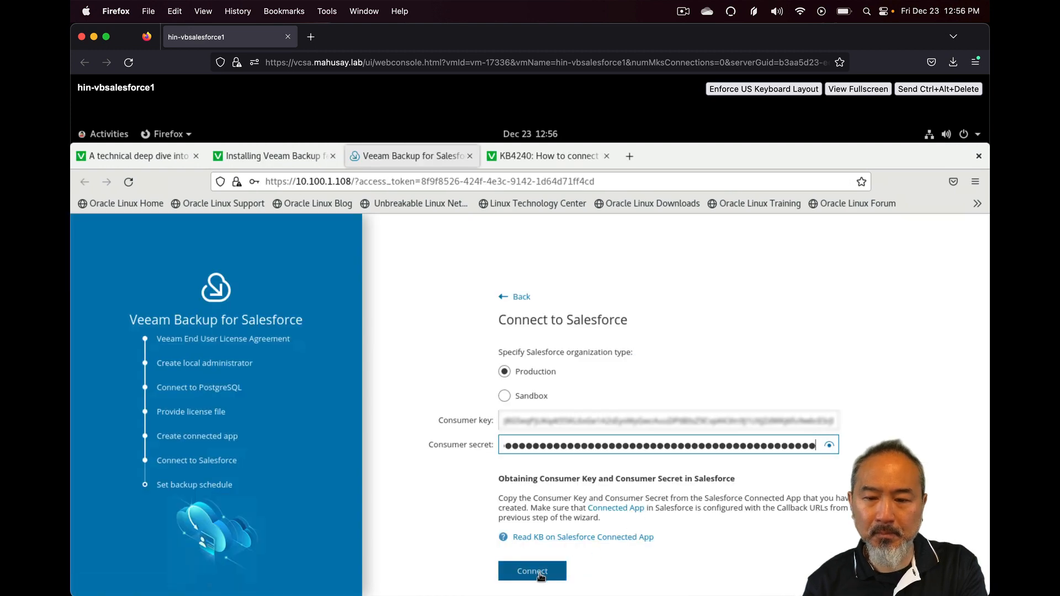
left_click(540, 574)
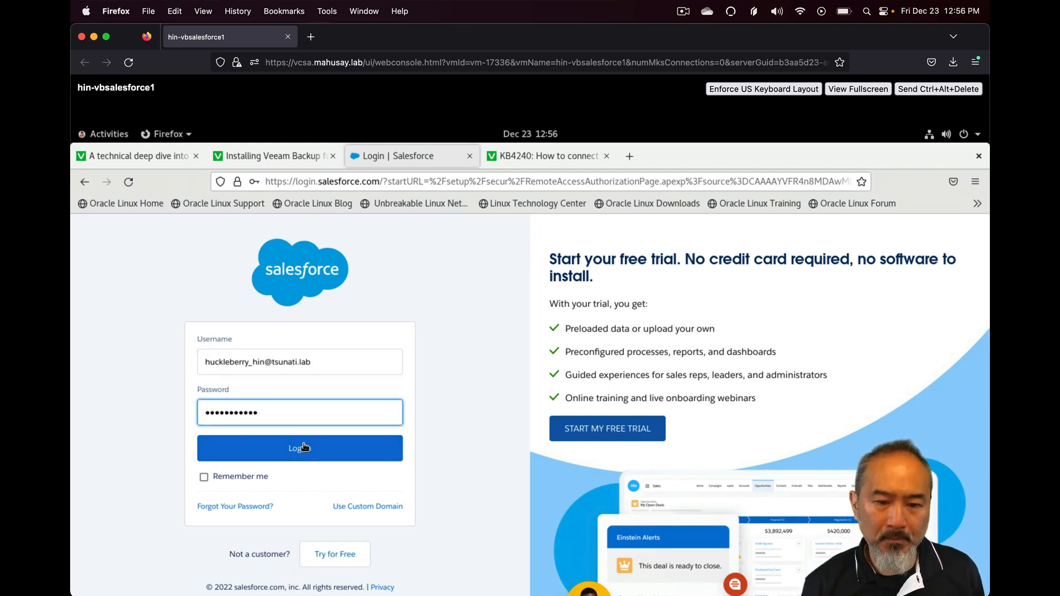
Step: Log in to Salesforce with the account username and password without saving the login, and allow the access requested by Veeam Backup Salesforce
left_click(302, 448)
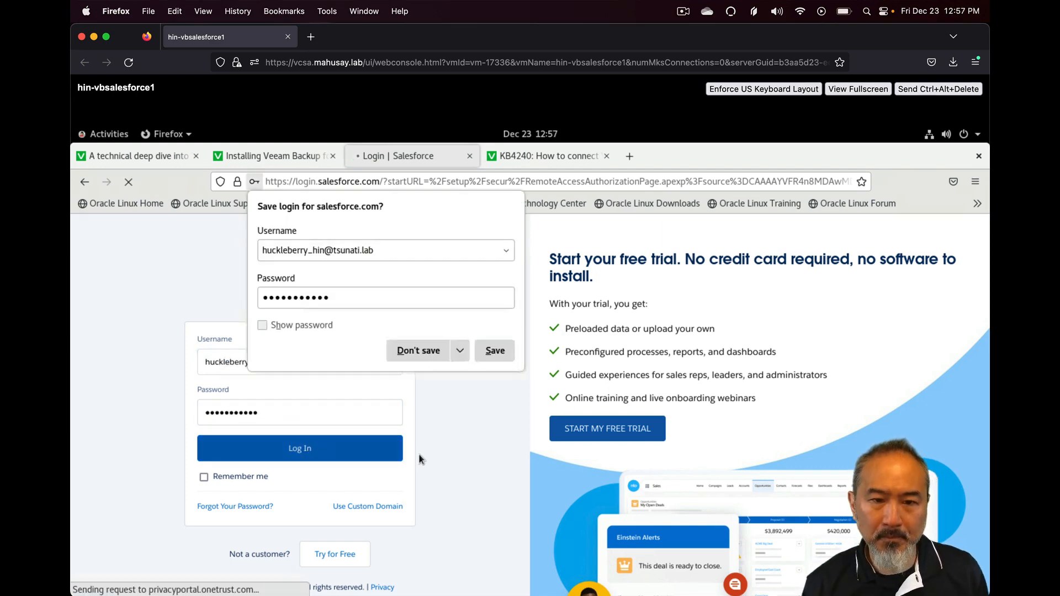
left_click(420, 351)
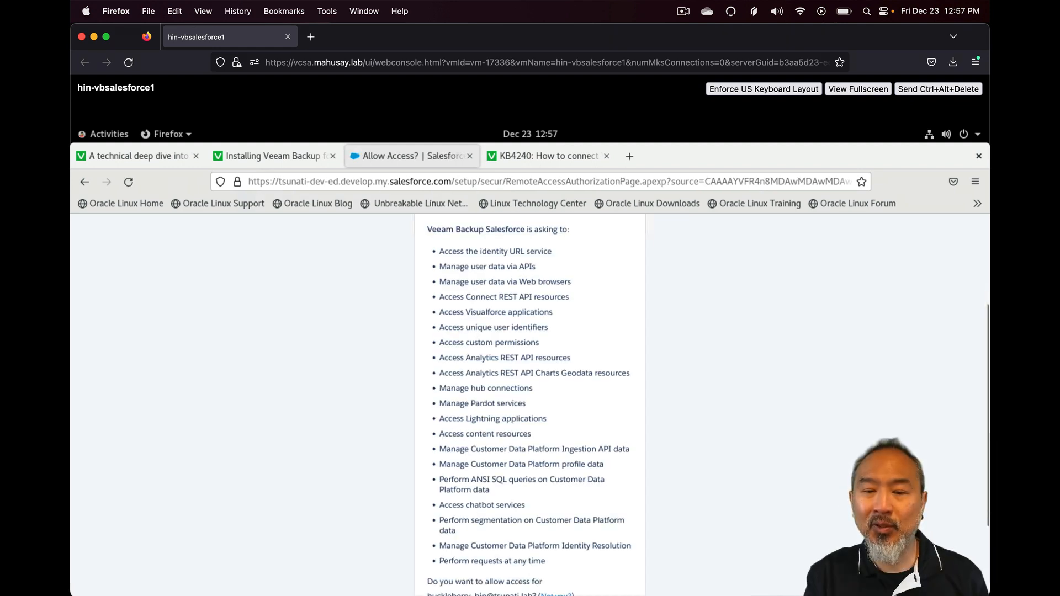
scroll(530, 403, "down", 6)
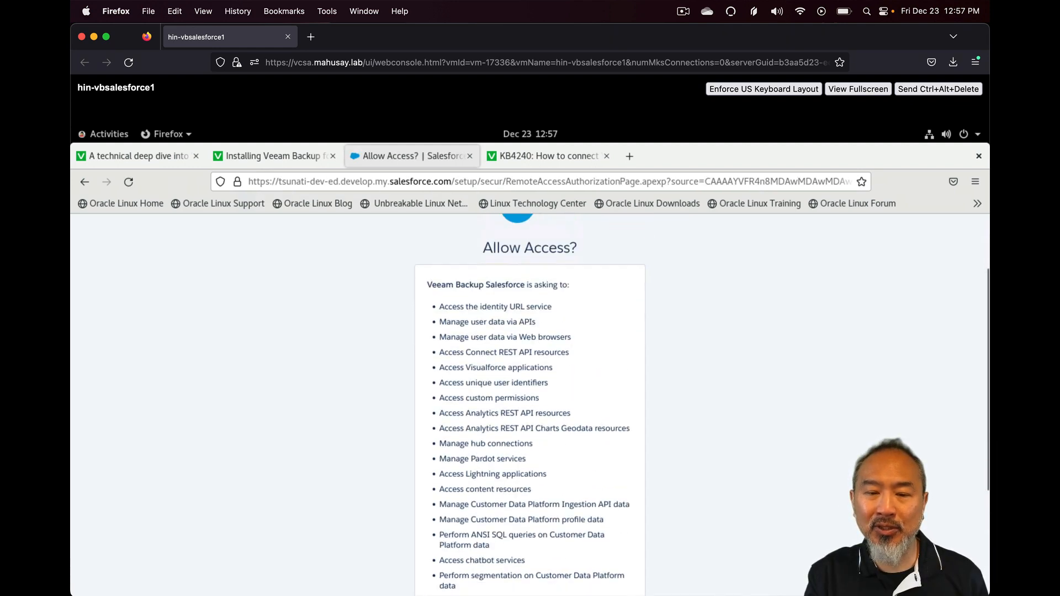
scroll(529, 403, "down", 1)
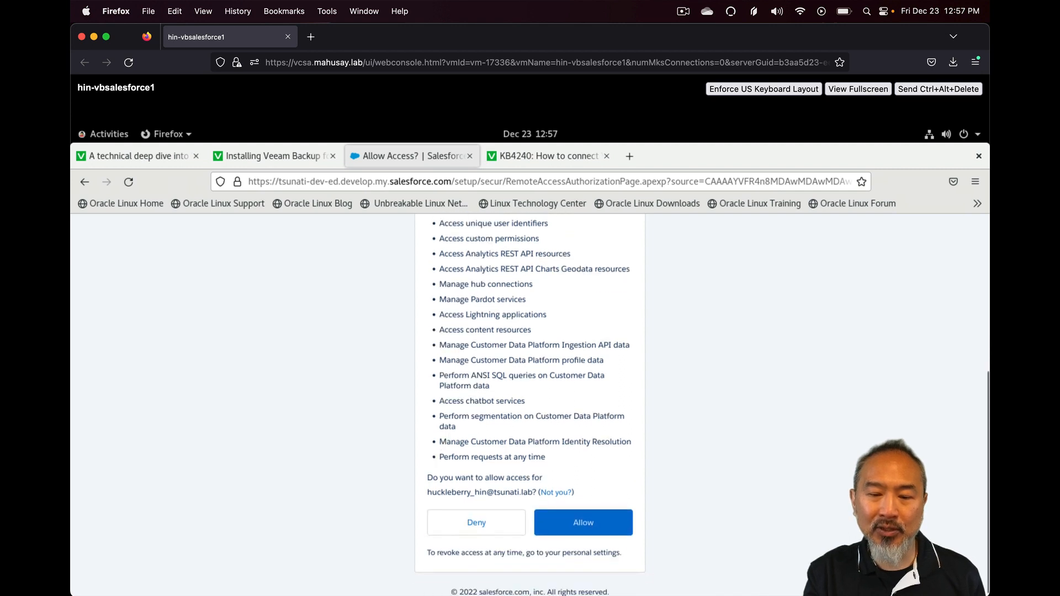
scroll(529, 403, "up", 1)
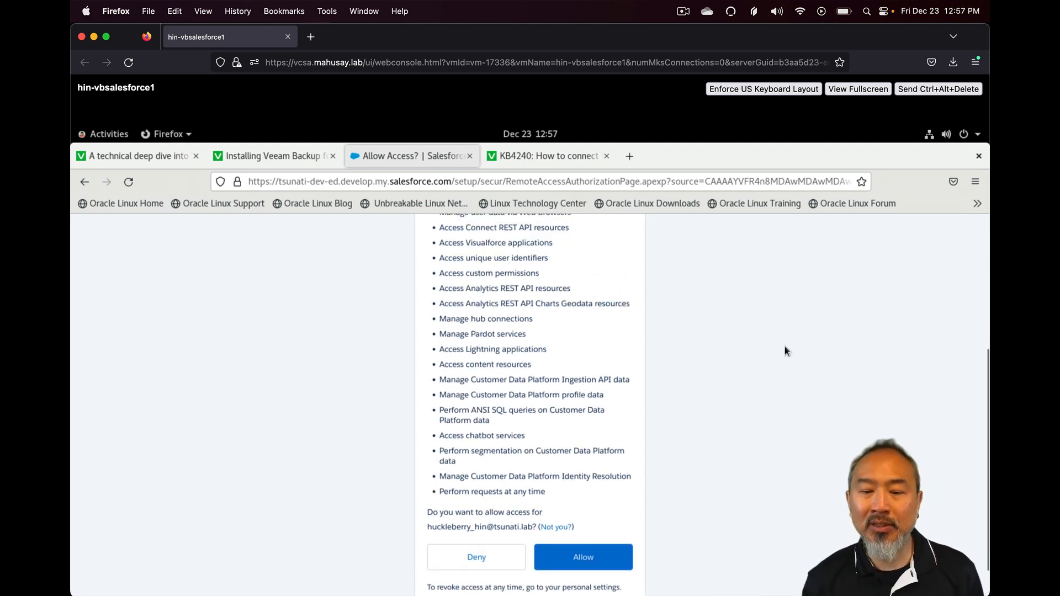
left_click(586, 559)
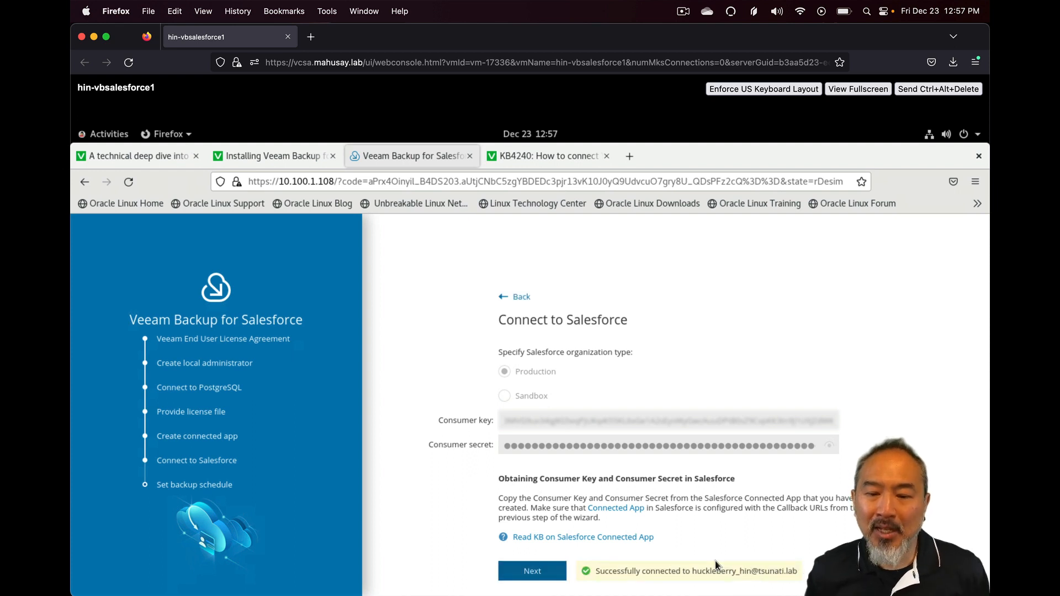
Step: Keep the Daily backup schedule with the policy starting after finish, complete the initial setup and open the application
left_click(542, 573)
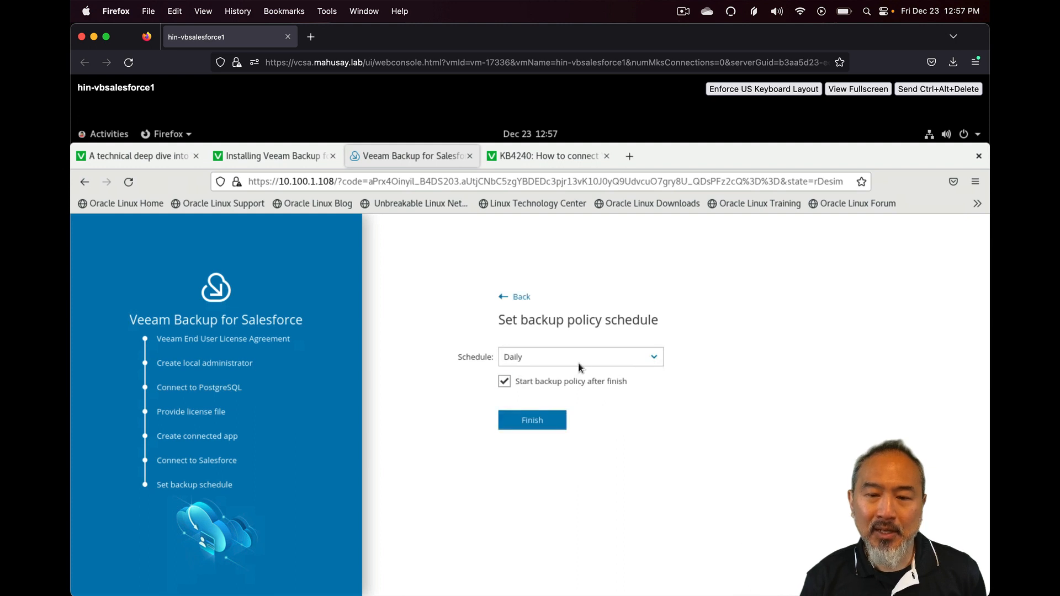
left_click(661, 362)
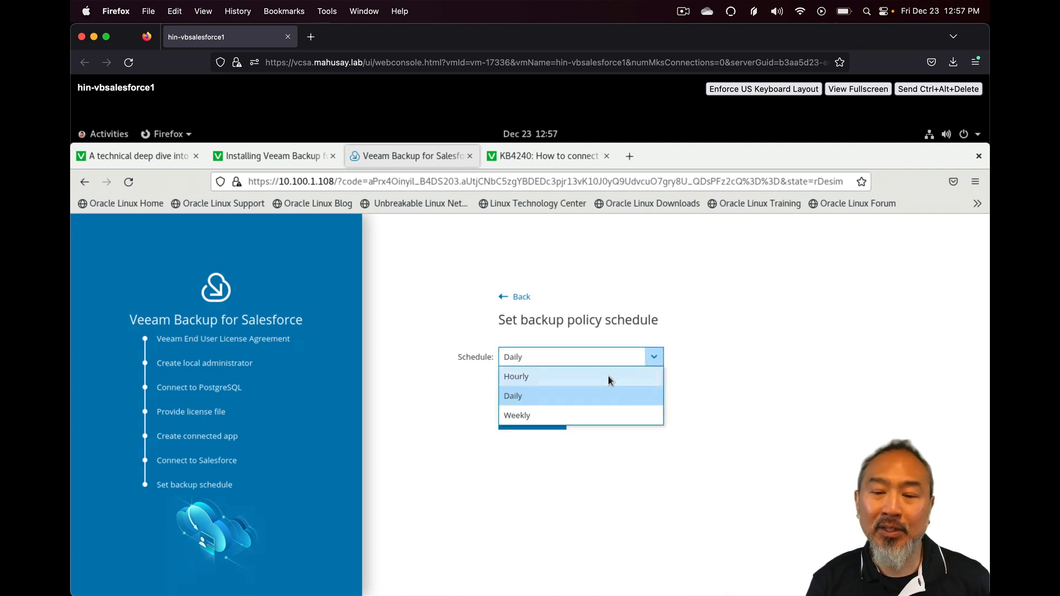
left_click(787, 395)
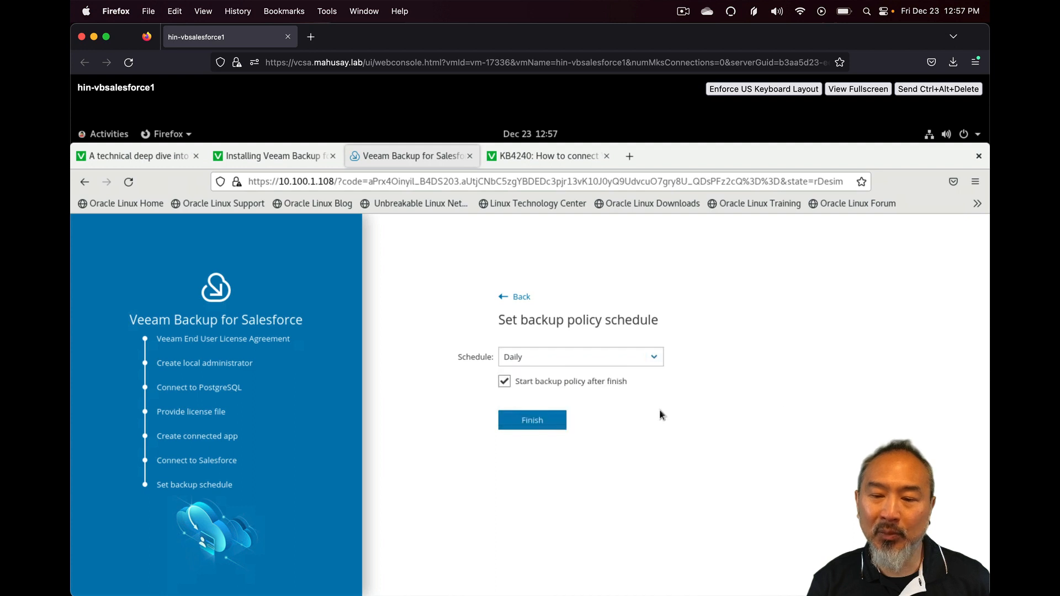
left_click(532, 427)
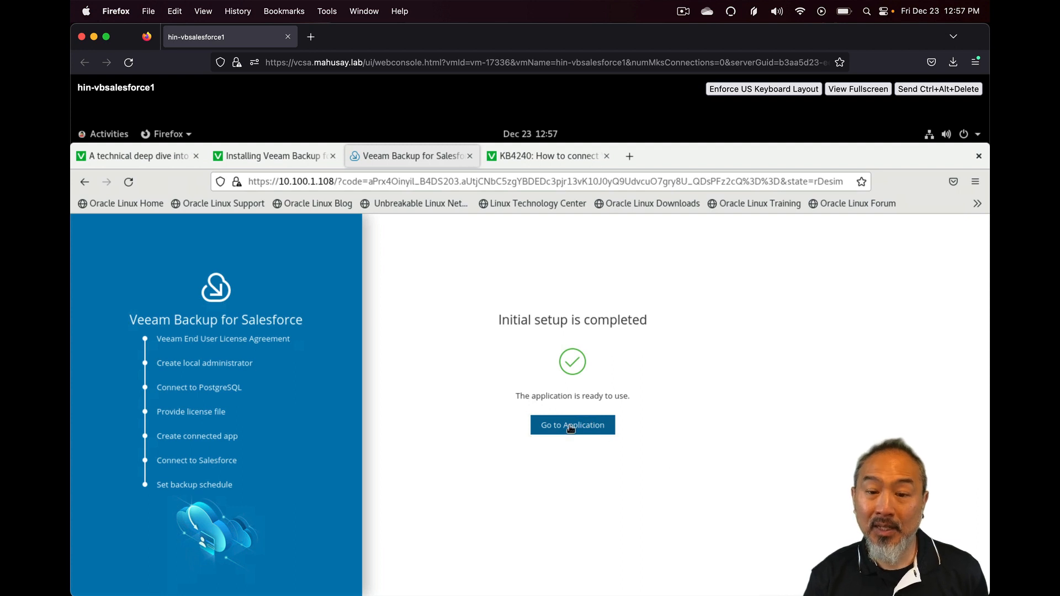
left_click(573, 425)
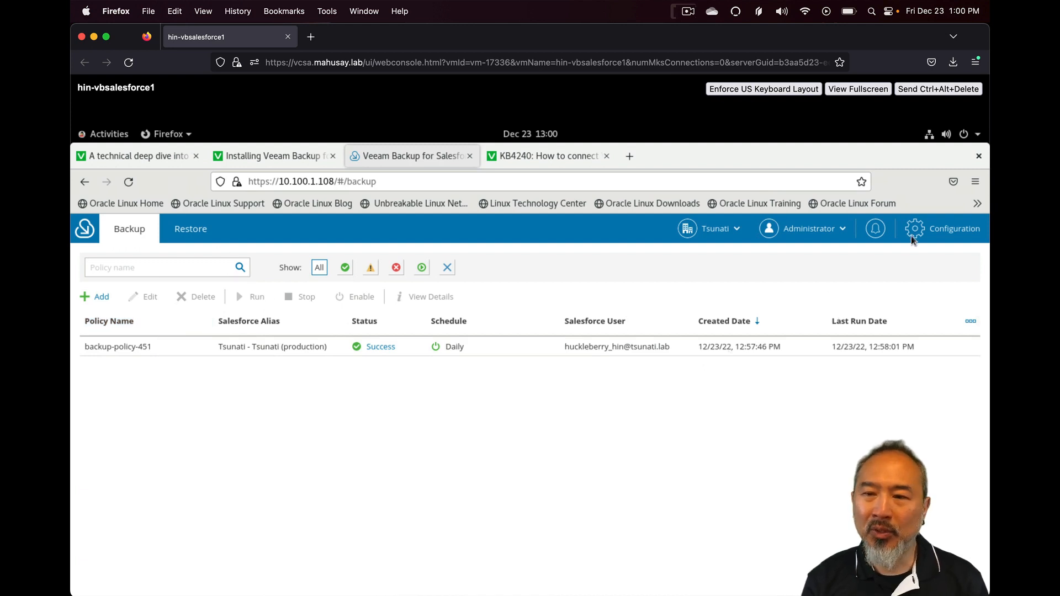
Step: Review the configuration pages for Salesforce organizations, companies, databases, the connected app, and users and roles
left_click(955, 235)
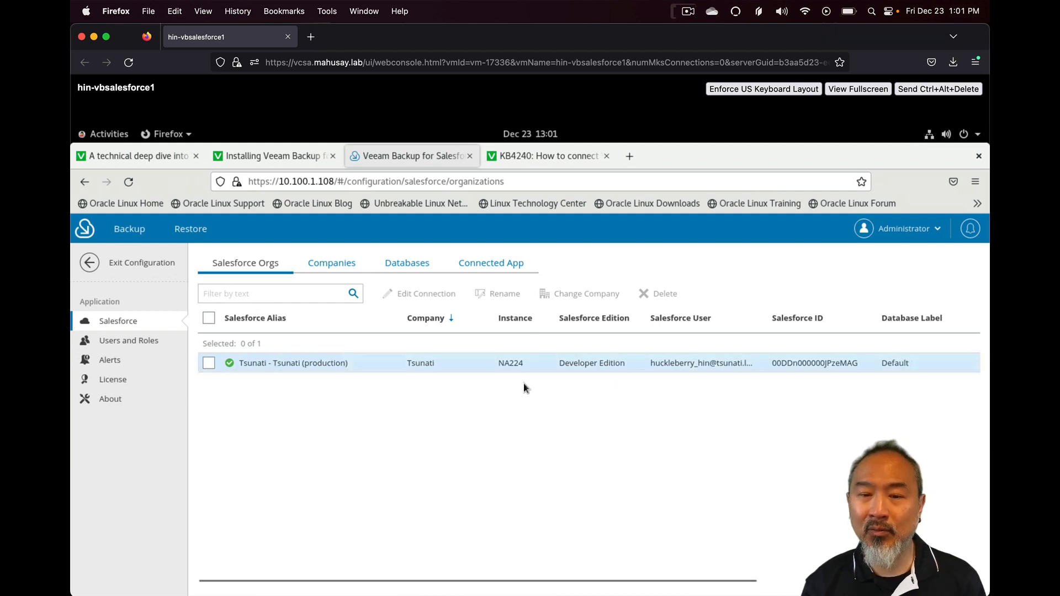
left_click(348, 267)
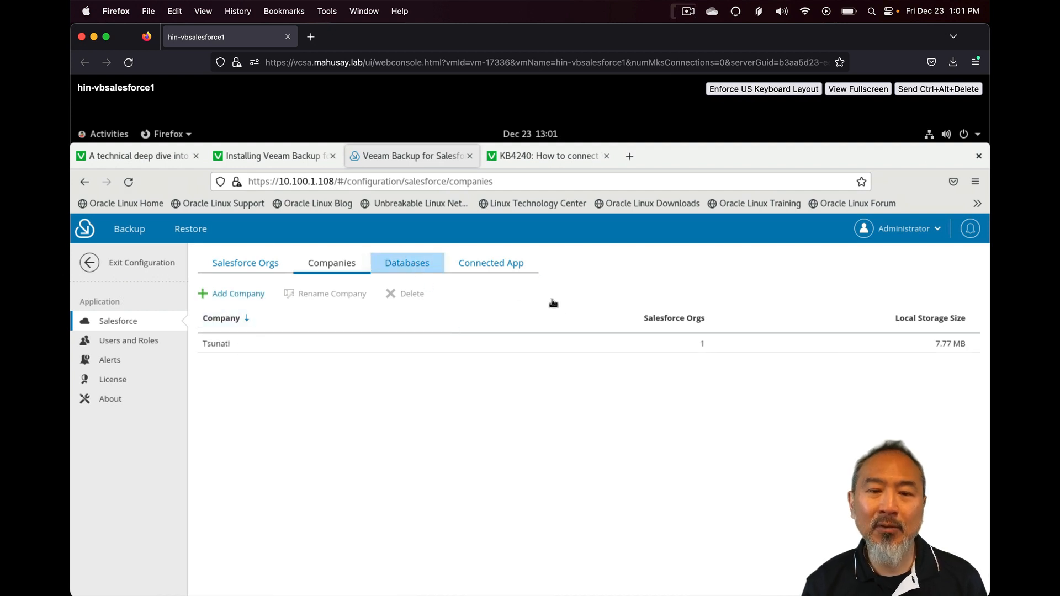
left_click(407, 262)
left_click(238, 345)
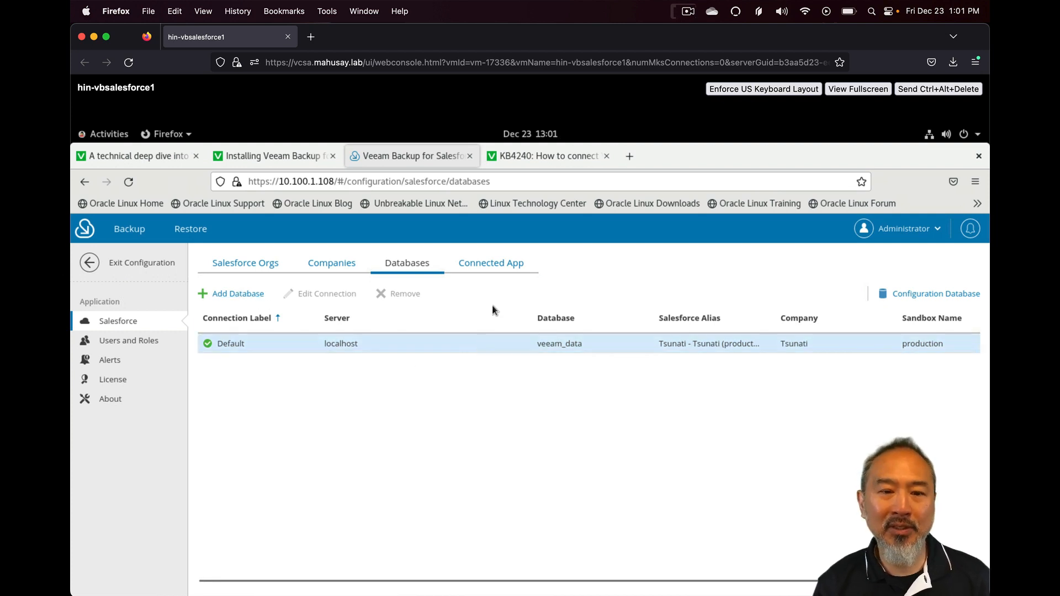
left_click(493, 268)
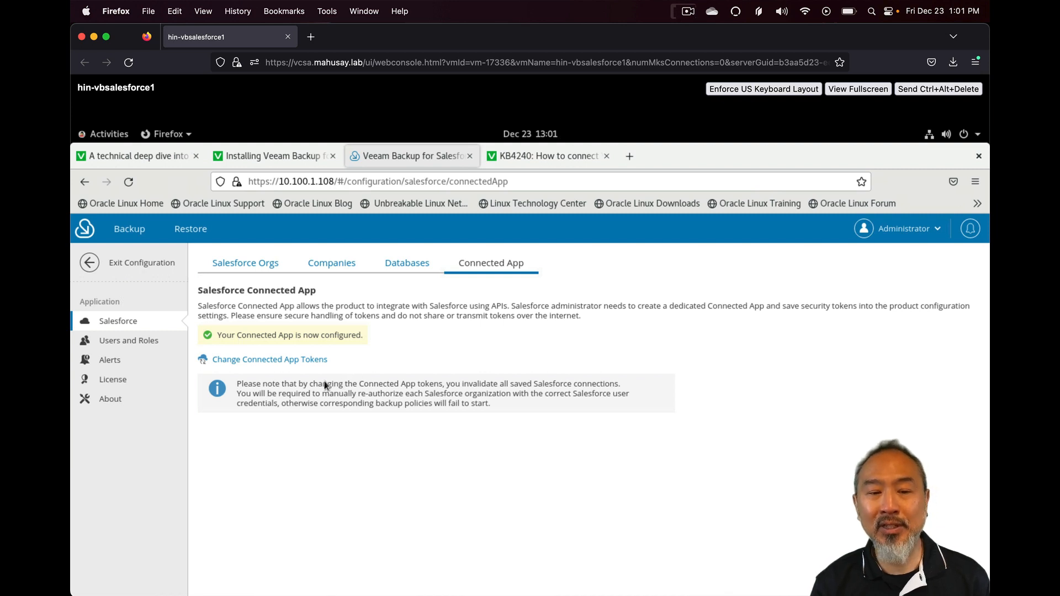
left_click(127, 343)
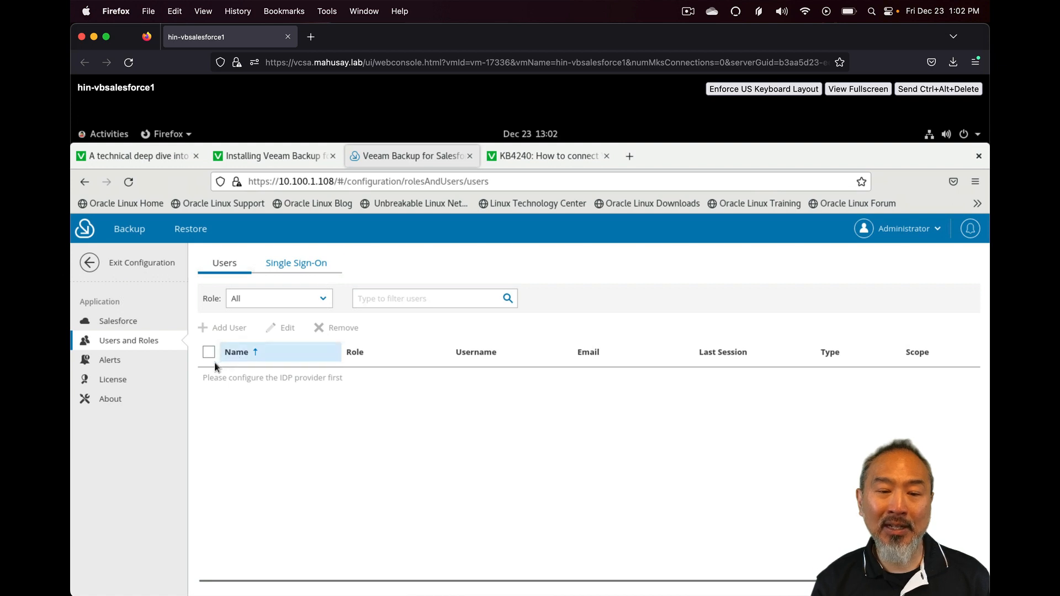
Step: Review the single sign-on settings, the configured alerts and the alert connection settings
left_click(298, 265)
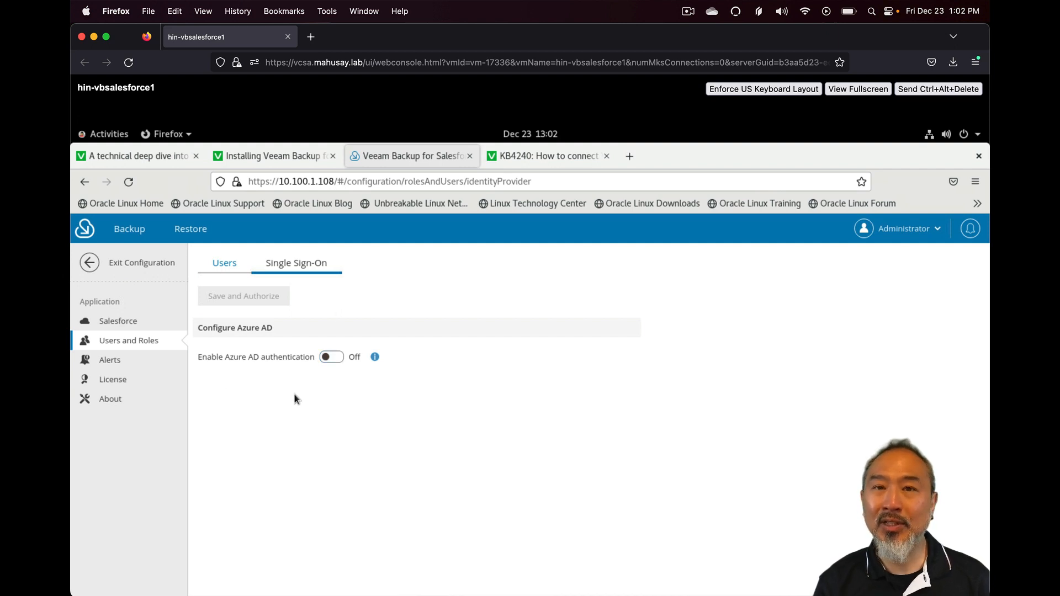
left_click(108, 360)
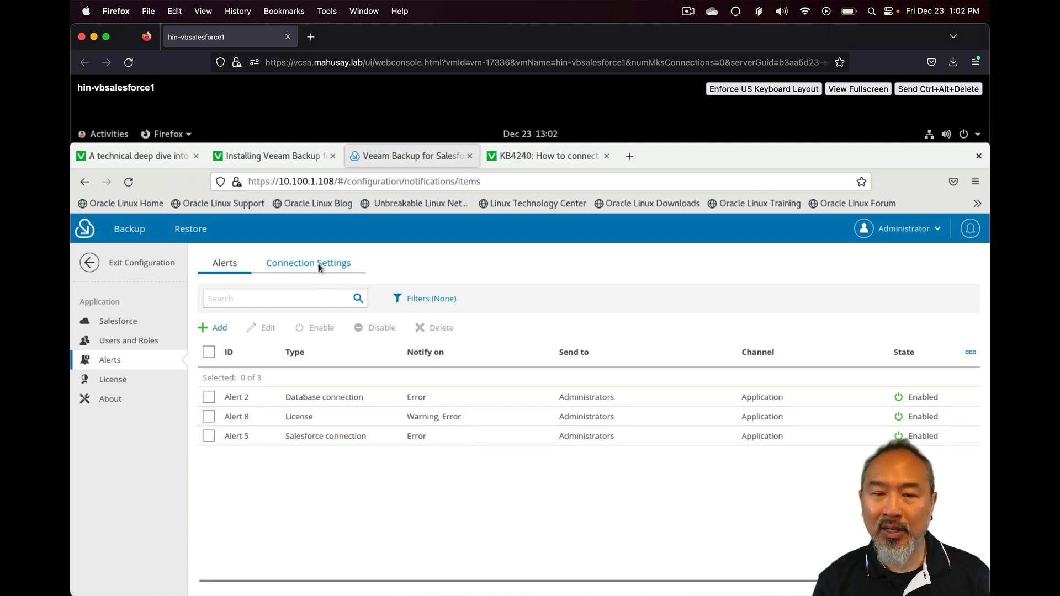
left_click(343, 268)
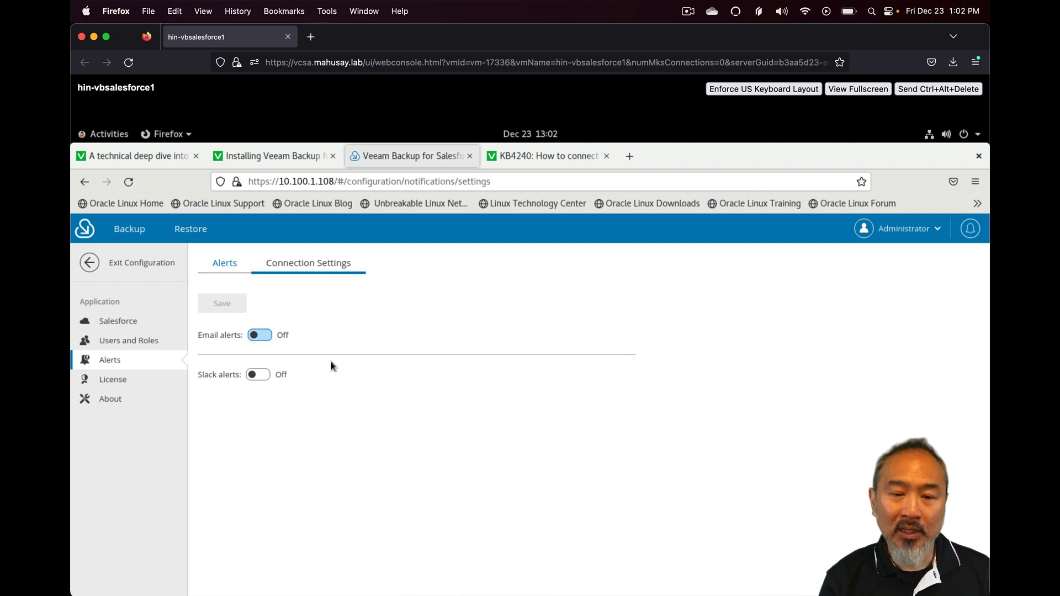
Step: Turn on email alerts and Slack alerts one after the other to examine their connection fields, turning each off again
left_click(260, 335)
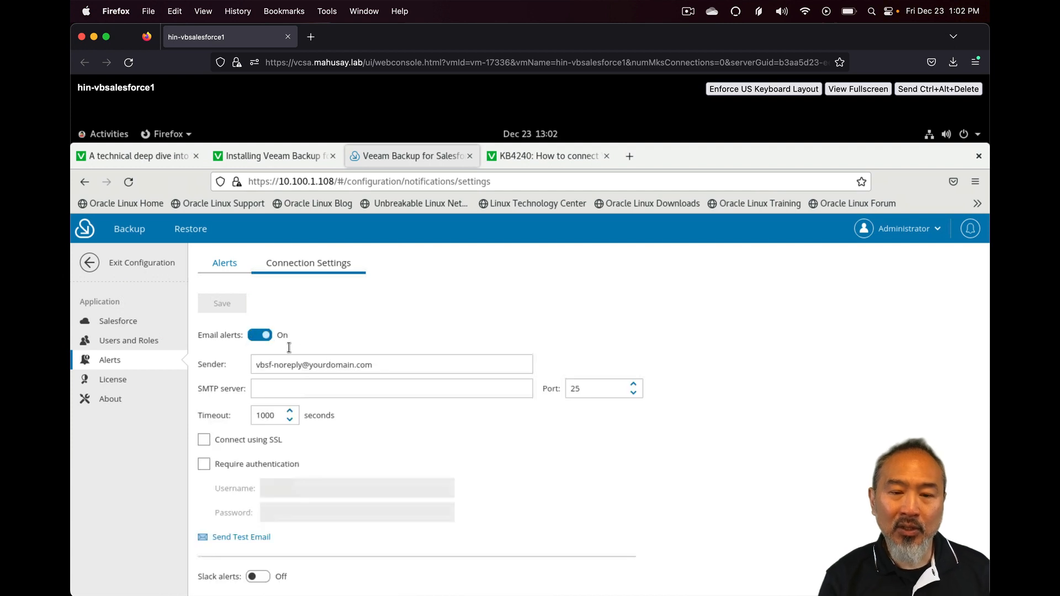
left_click(376, 392)
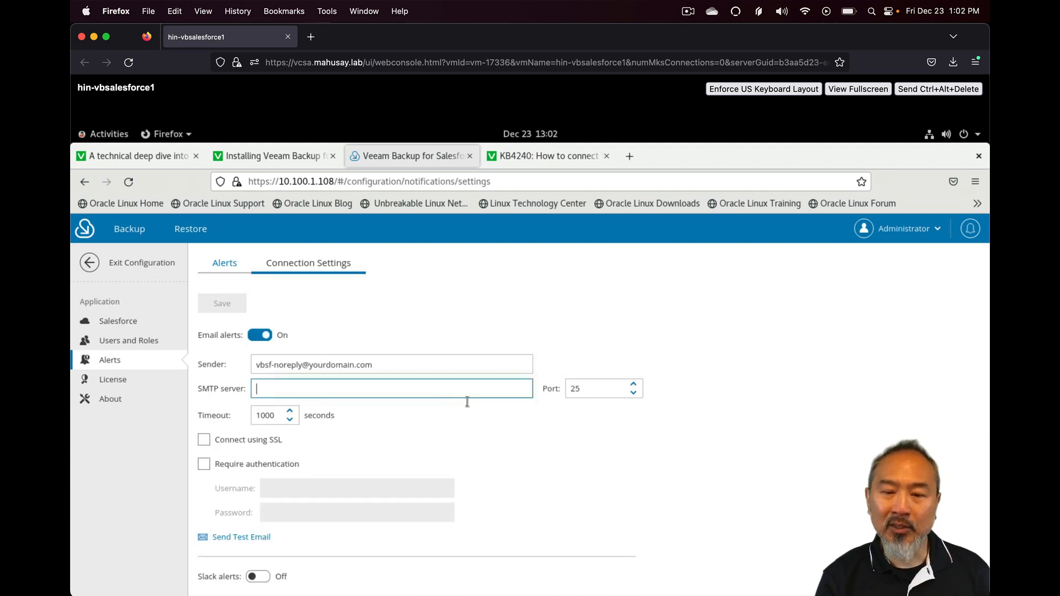
left_click(387, 365)
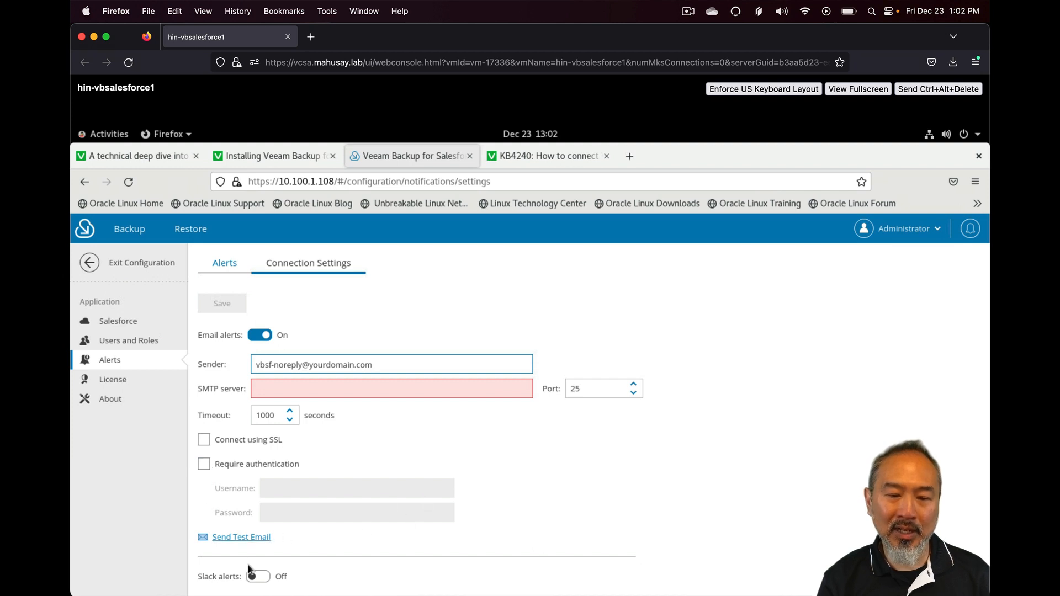
left_click(266, 335)
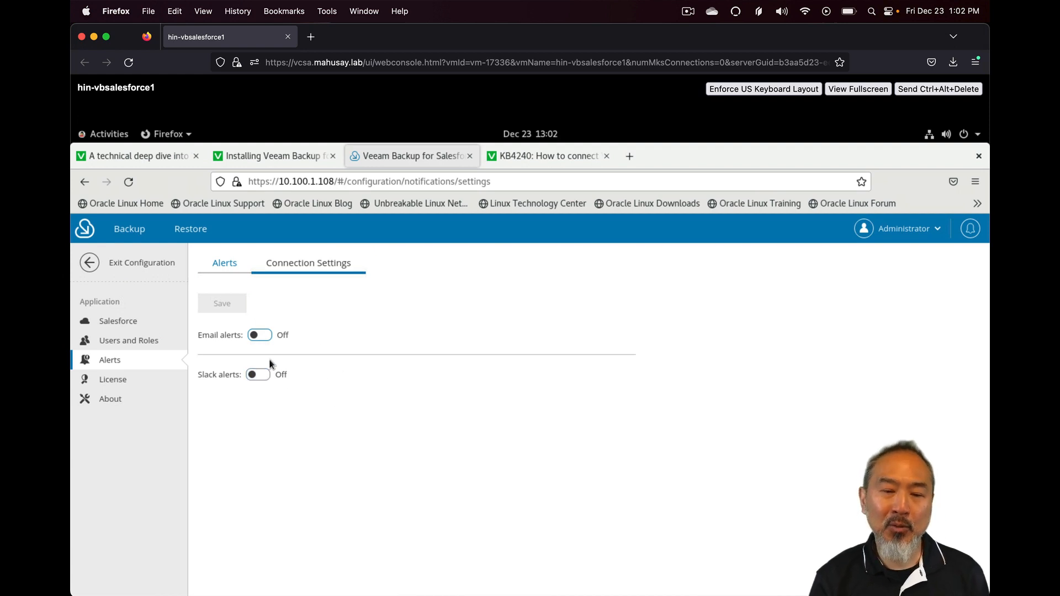
left_click(276, 379)
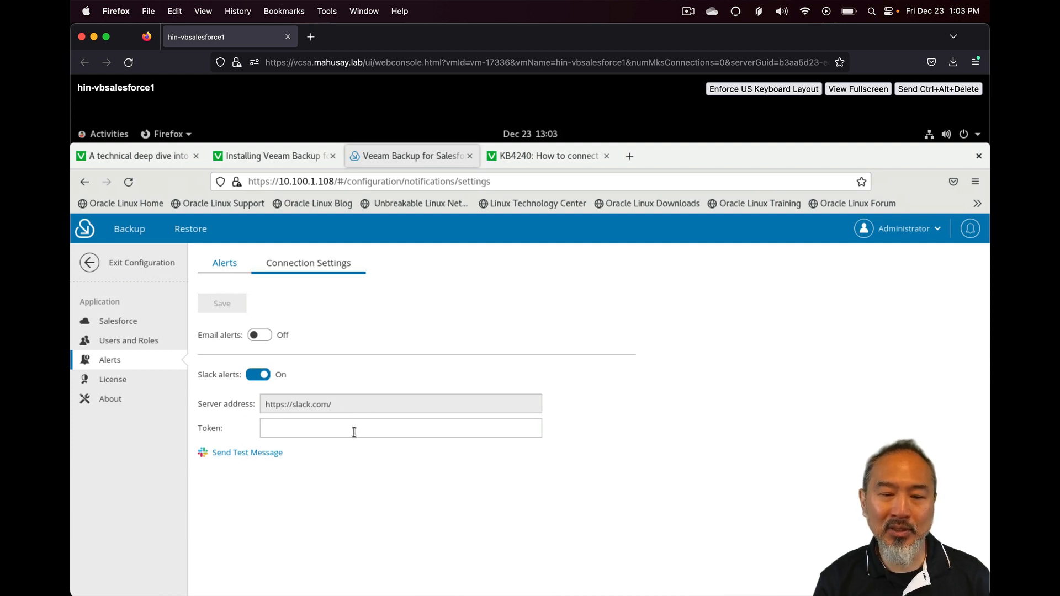
left_click(265, 376)
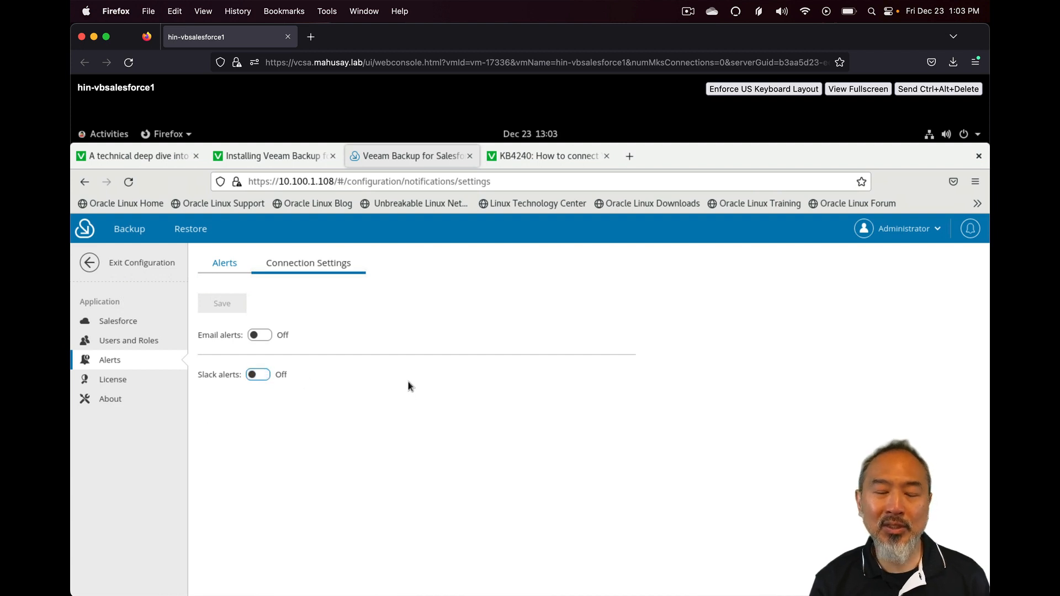
Step: Review the license information and the About page of the configuration
left_click(113, 379)
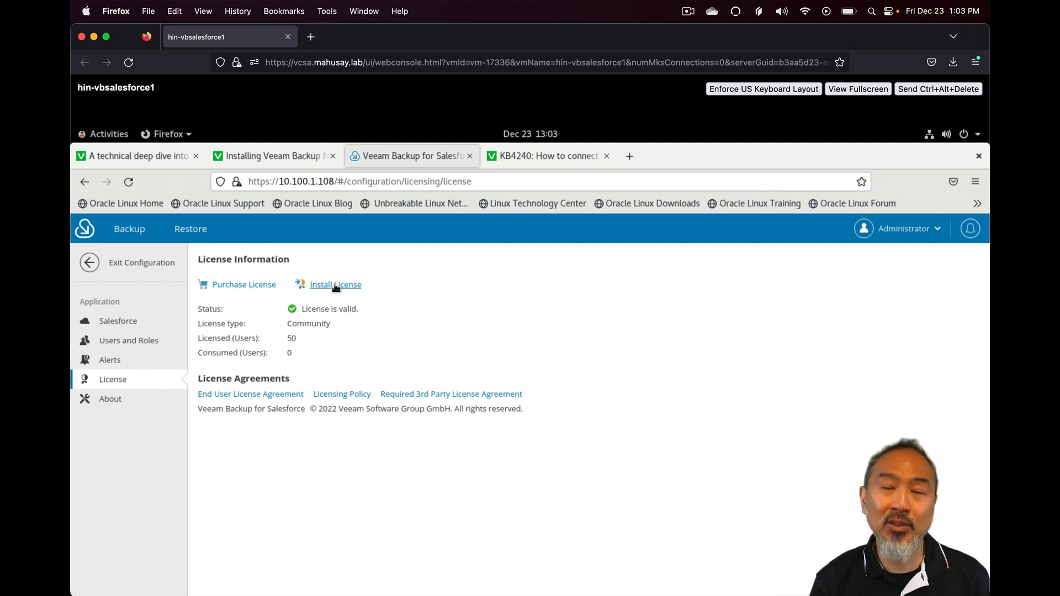
left_click(112, 405)
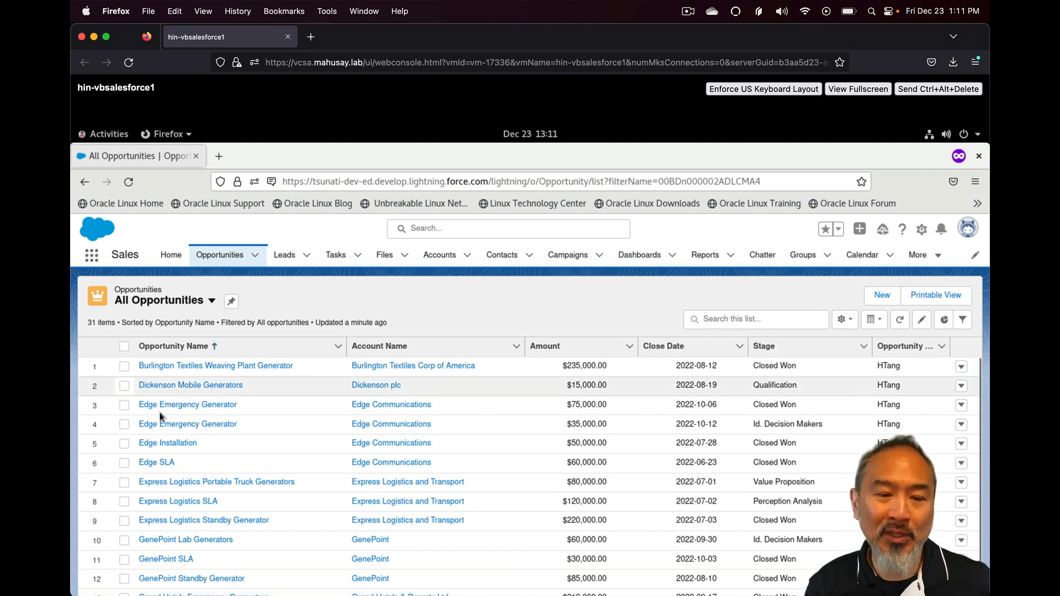
Step: Delete the Dickenson Mobile Generators opportunity from the All Opportunities list in Salesforce
left_click(124, 386)
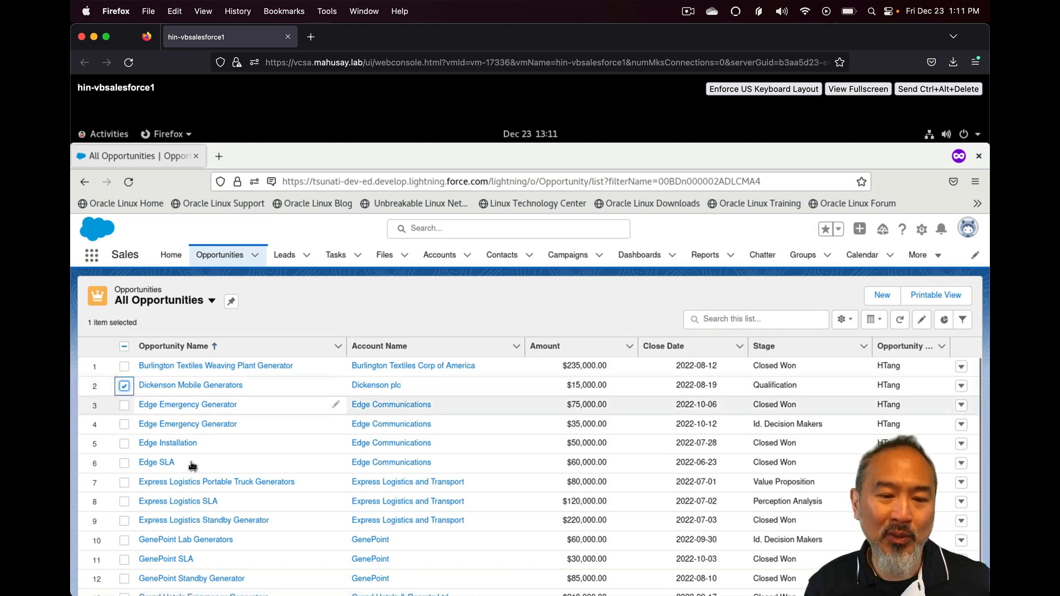
left_click(960, 386)
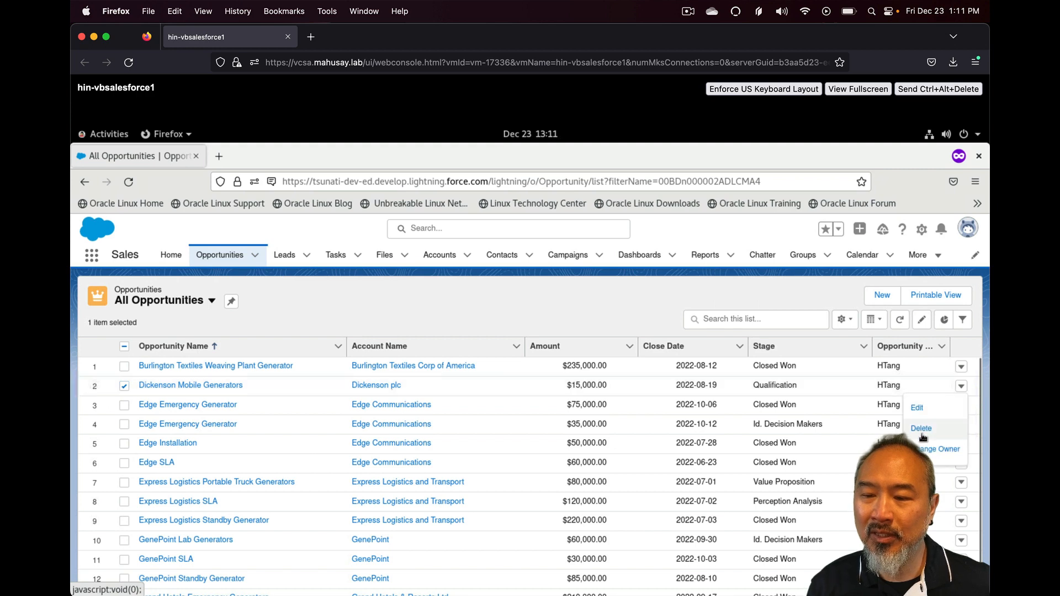
left_click(920, 428)
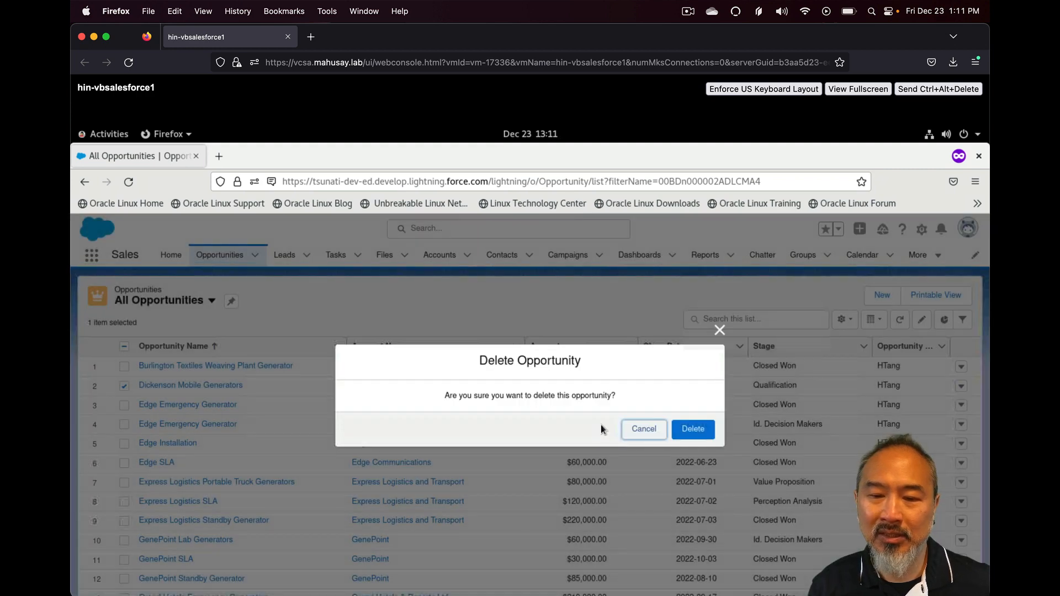
left_click(696, 432)
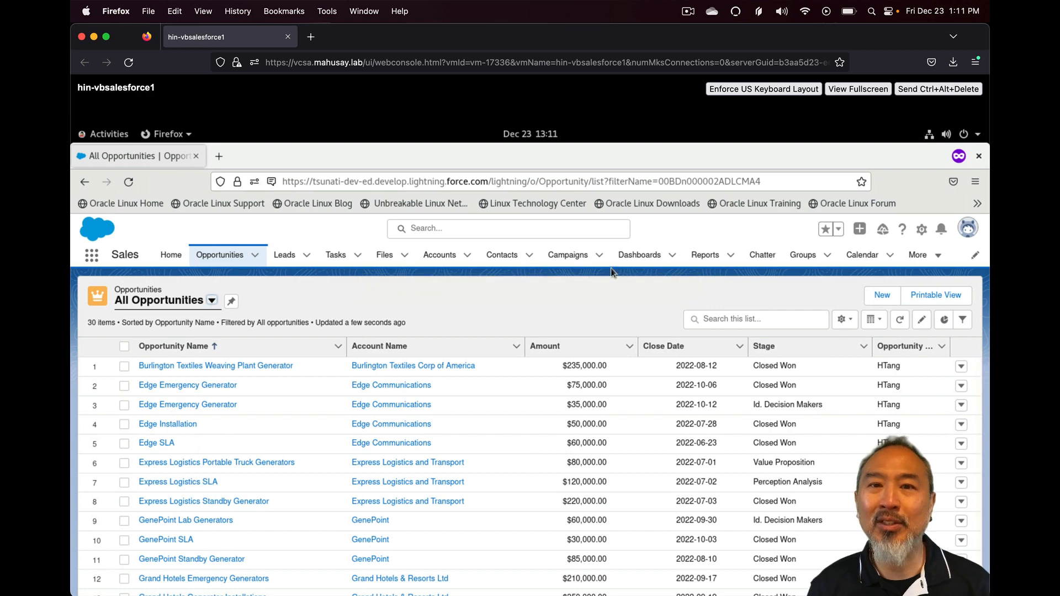
Step: Switch to Veeam Backup for Salesforce and start a restore job named Dickinson for deleted, merged or corrupted records, keeping the default organization
left_click(164, 135)
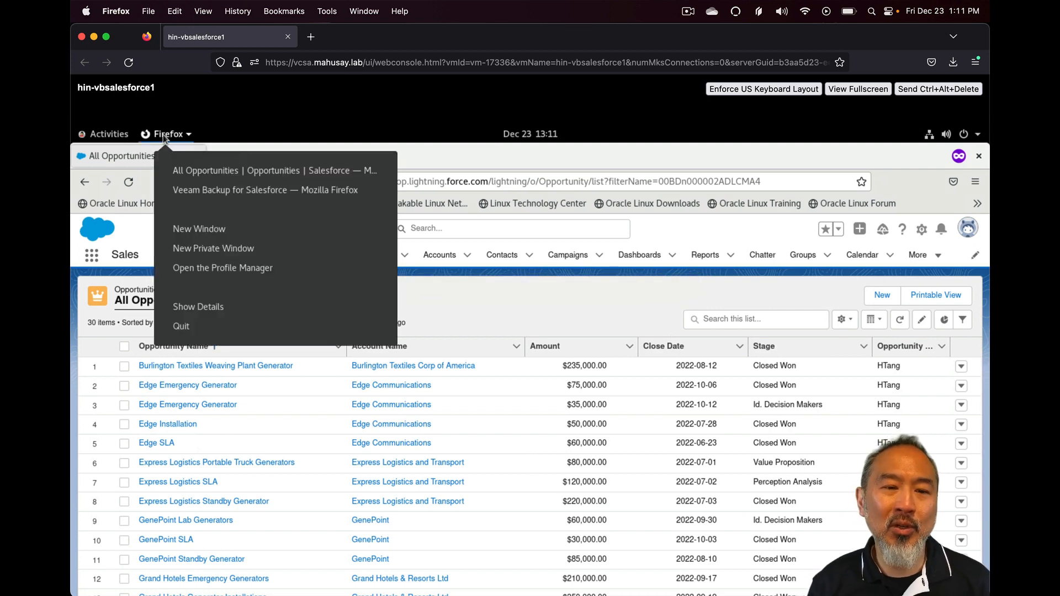
left_click(211, 191)
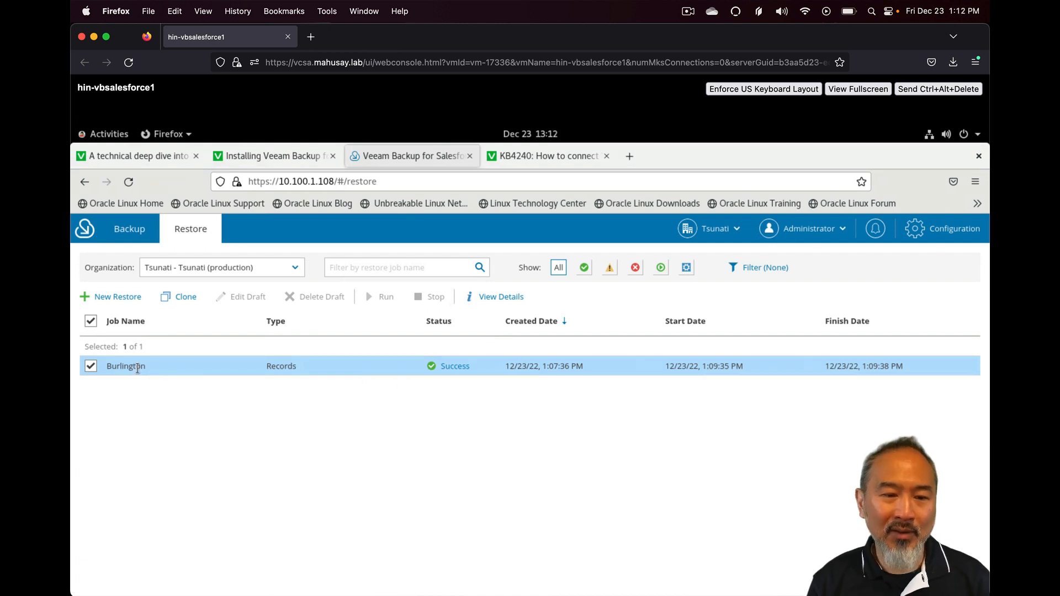
left_click(117, 298)
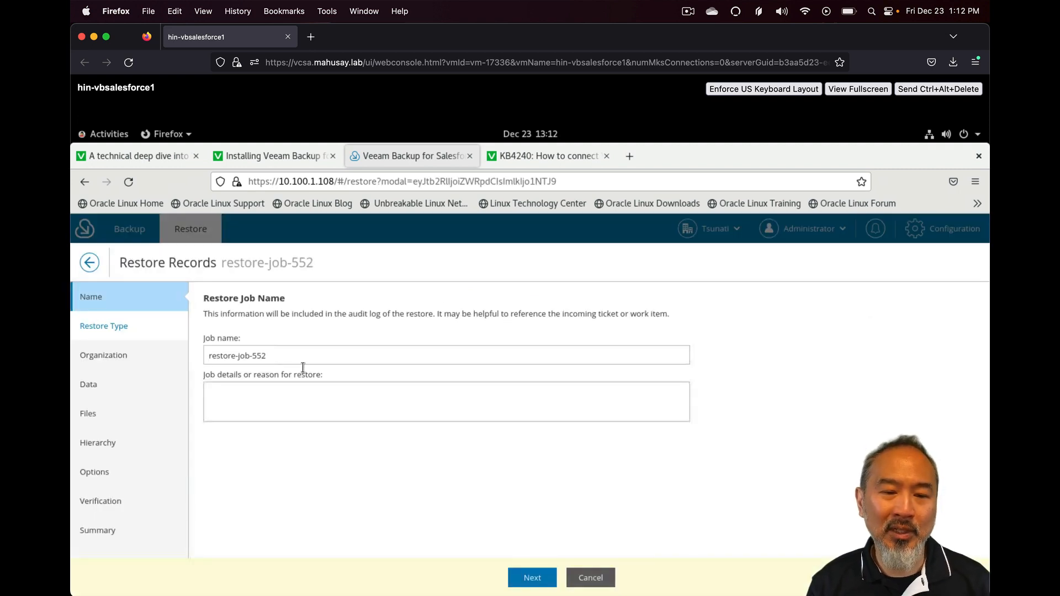
left_click_drag(290, 355, 207, 356)
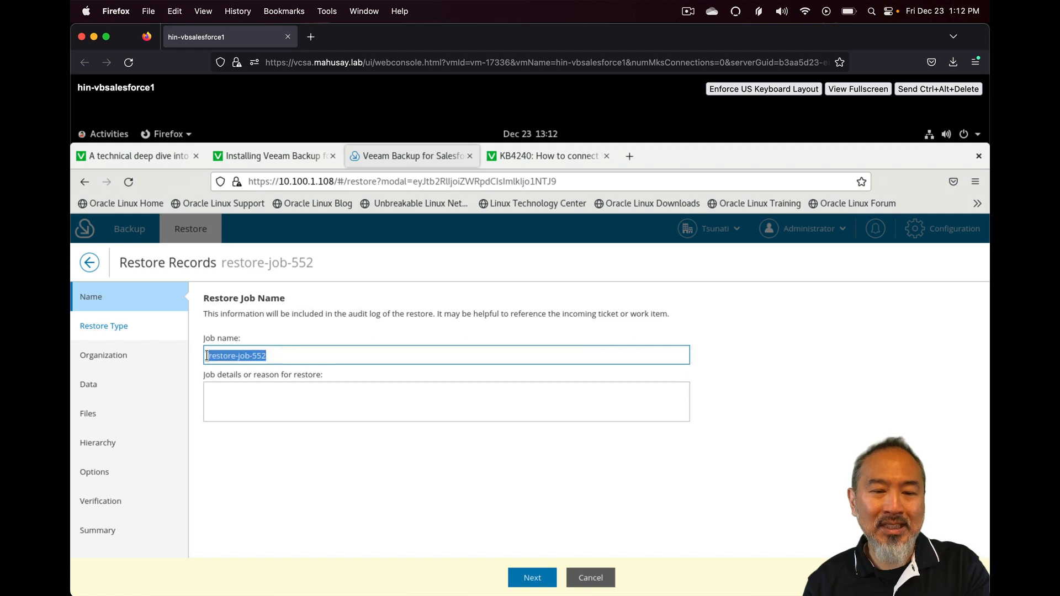
type("Dickinson")
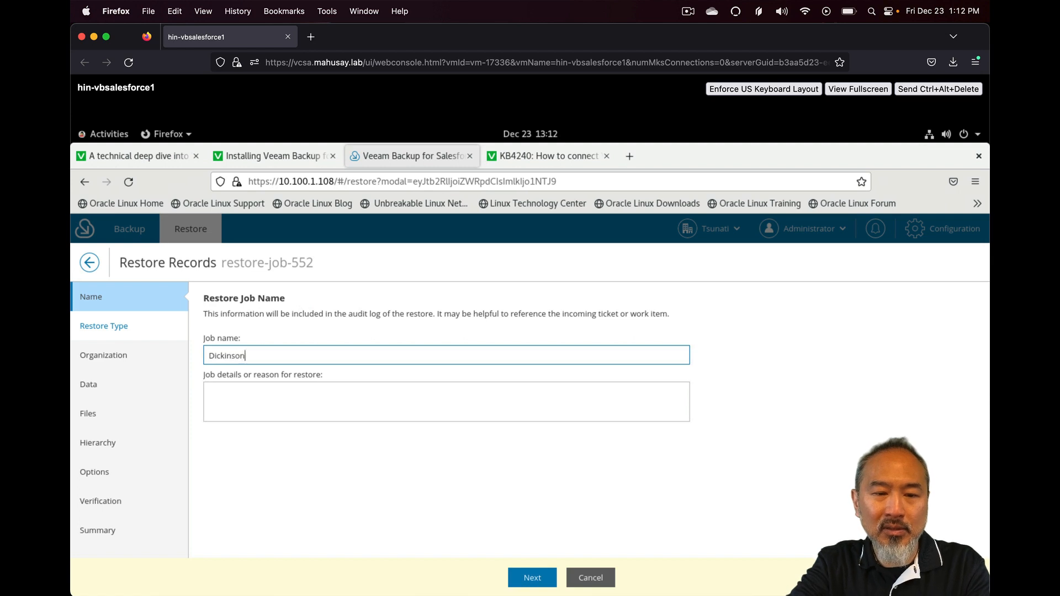
left_click(531, 578)
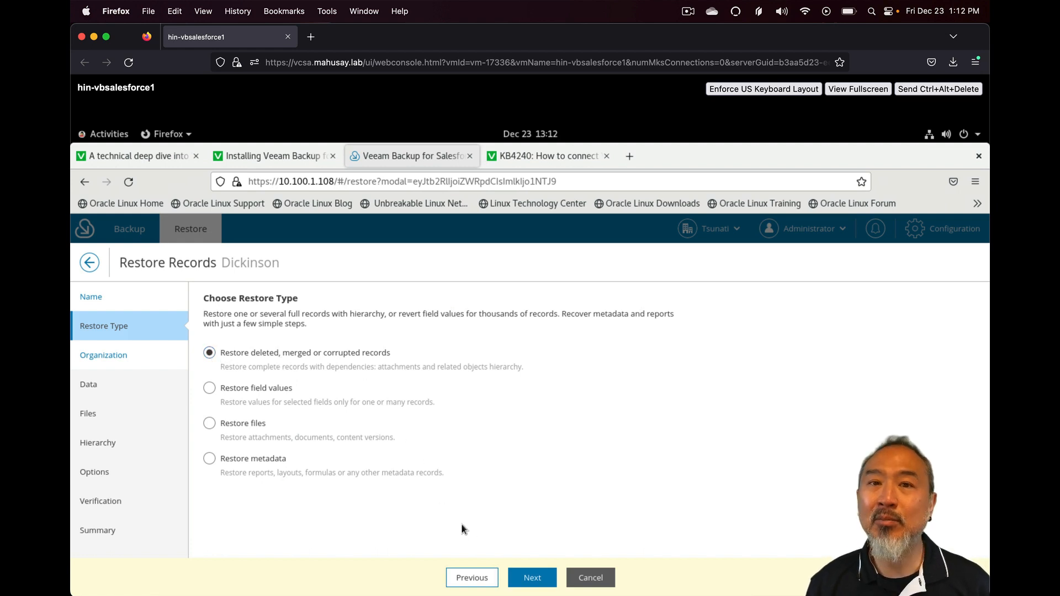
left_click(532, 577)
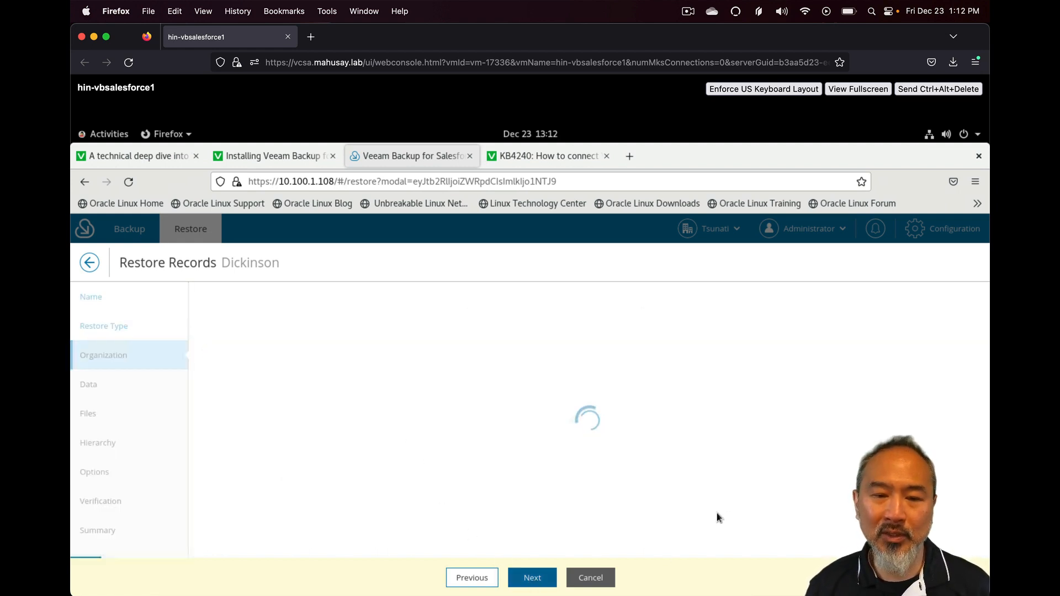
left_click(536, 580)
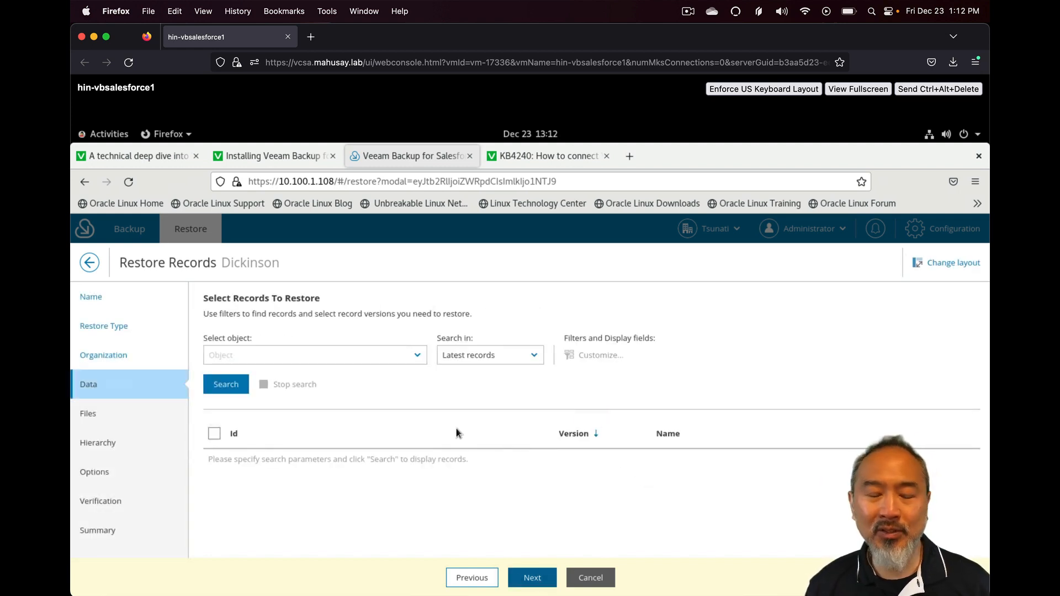
Step: Search the latest Opportunity records and select Dickenson Mobile Generators as the record to restore
left_click(347, 355)
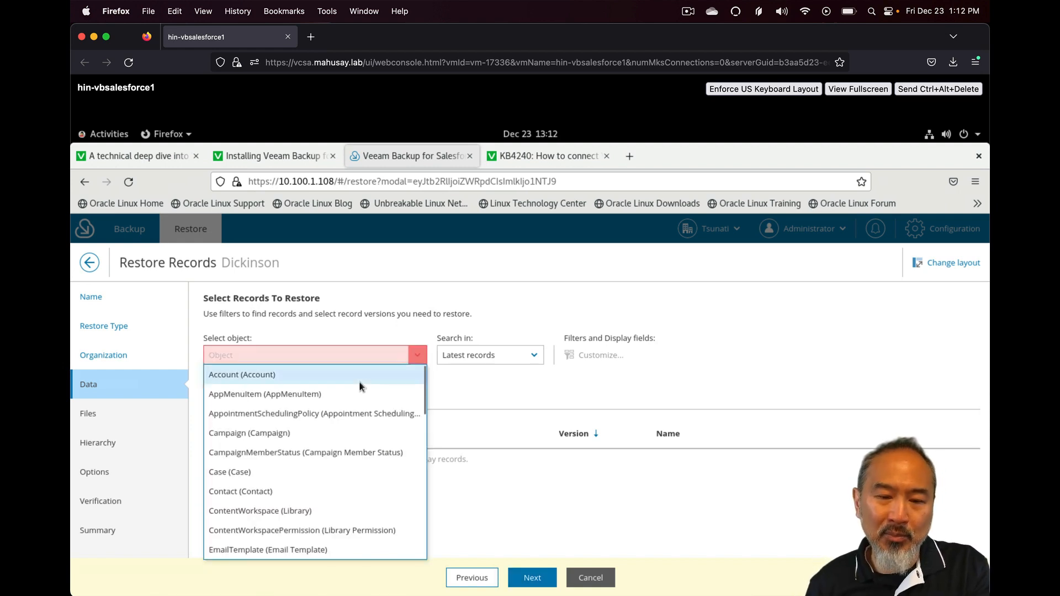
scroll(386, 387, "down", 8)
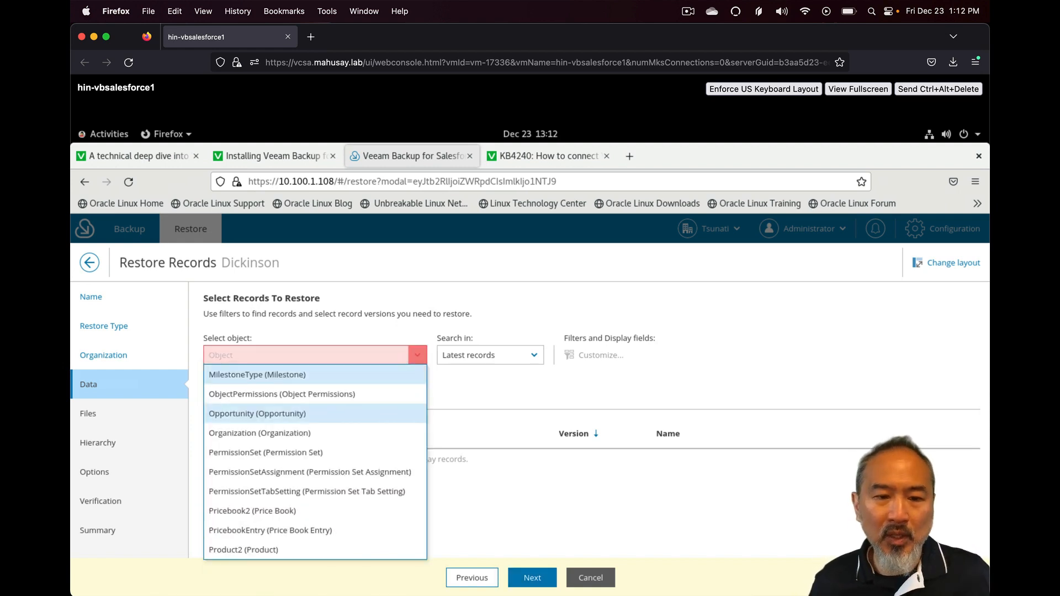
left_click(247, 416)
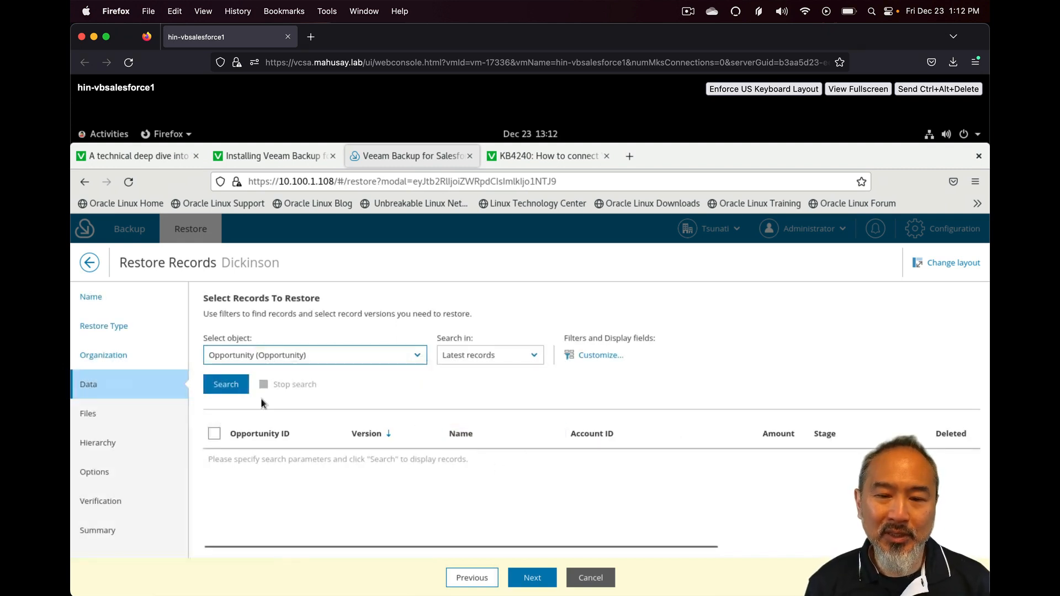
left_click(226, 384)
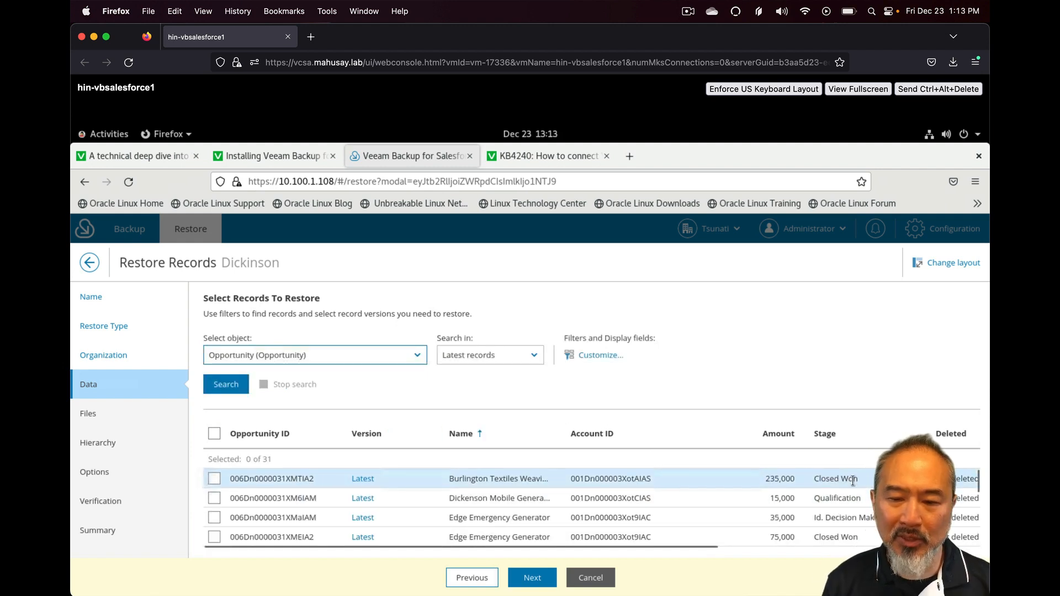
left_click(215, 498)
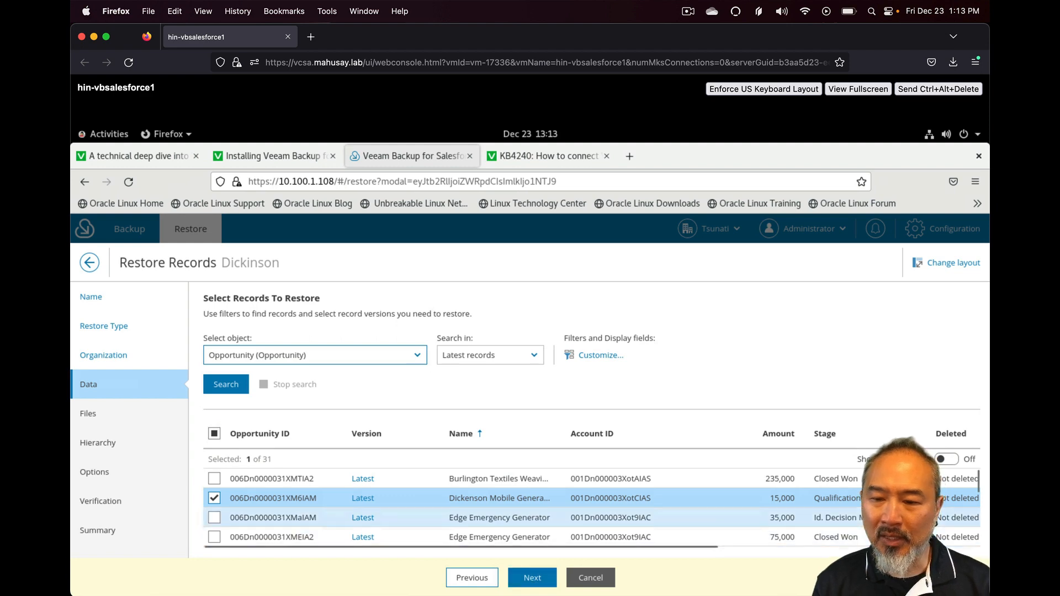
left_click(533, 577)
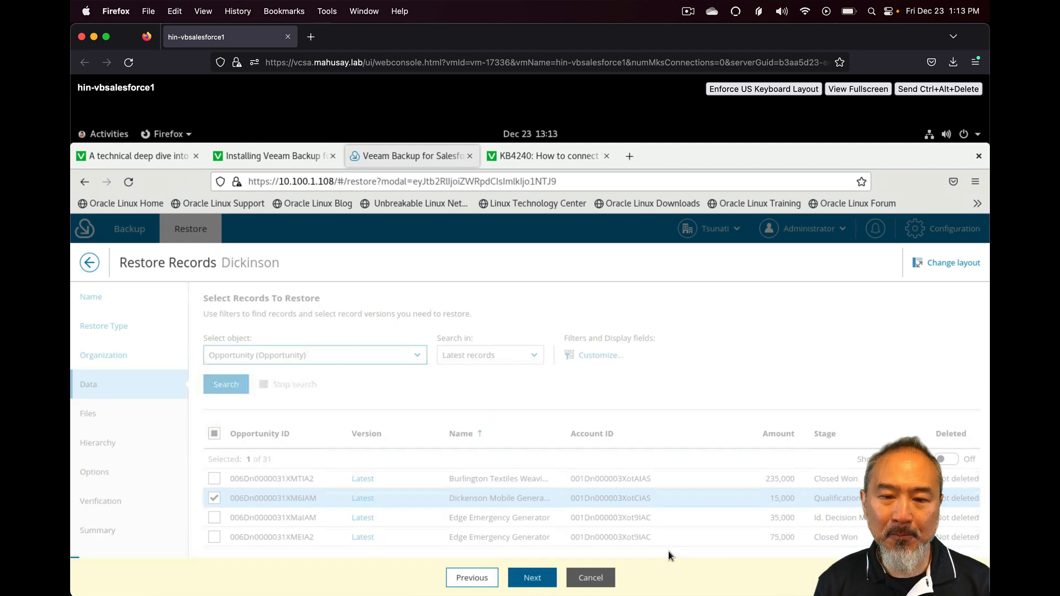
Step: Leave attachment and object hierarchy restore off, keep the default restore options, skip the permission verification and finish the restore job
left_click(531, 578)
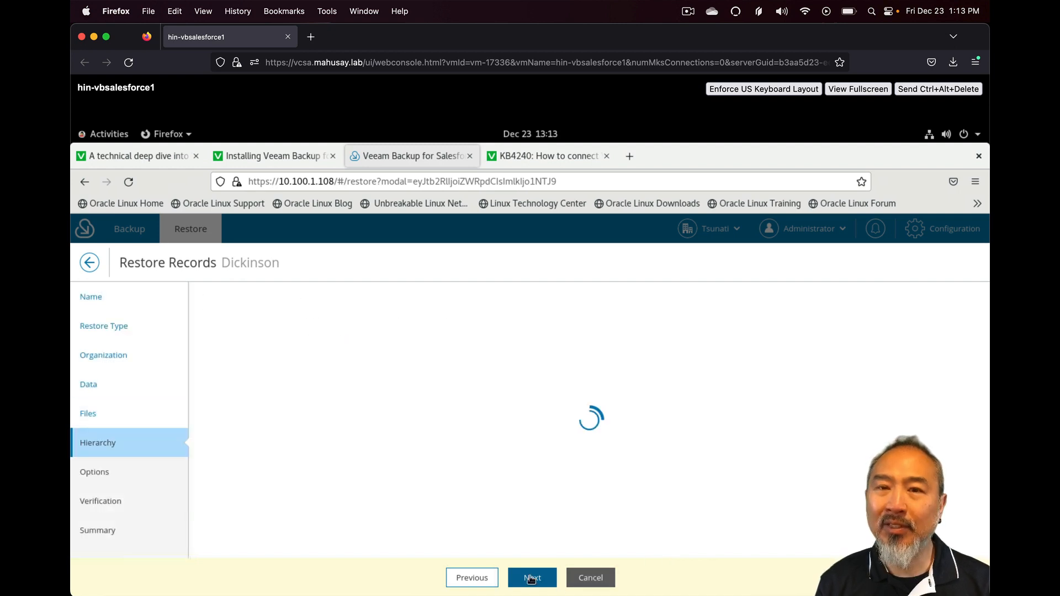
left_click(464, 585)
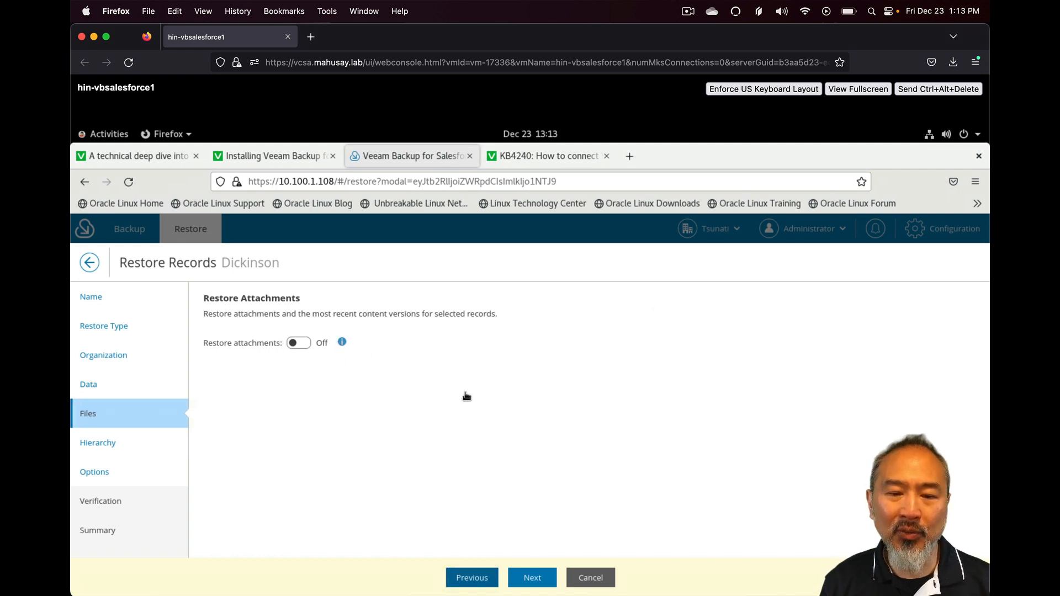
left_click(540, 581)
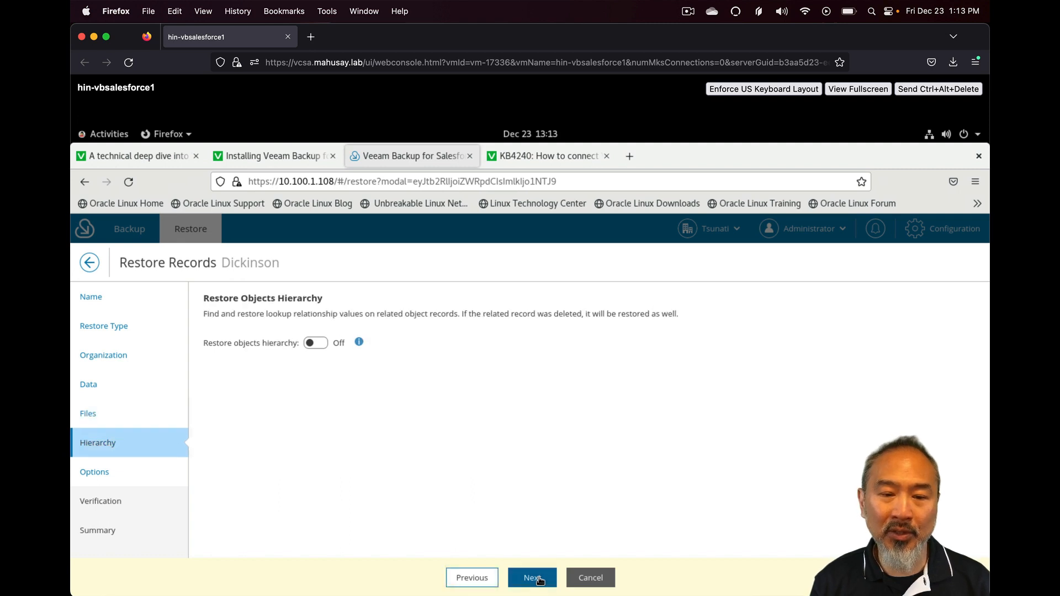
left_click(540, 580)
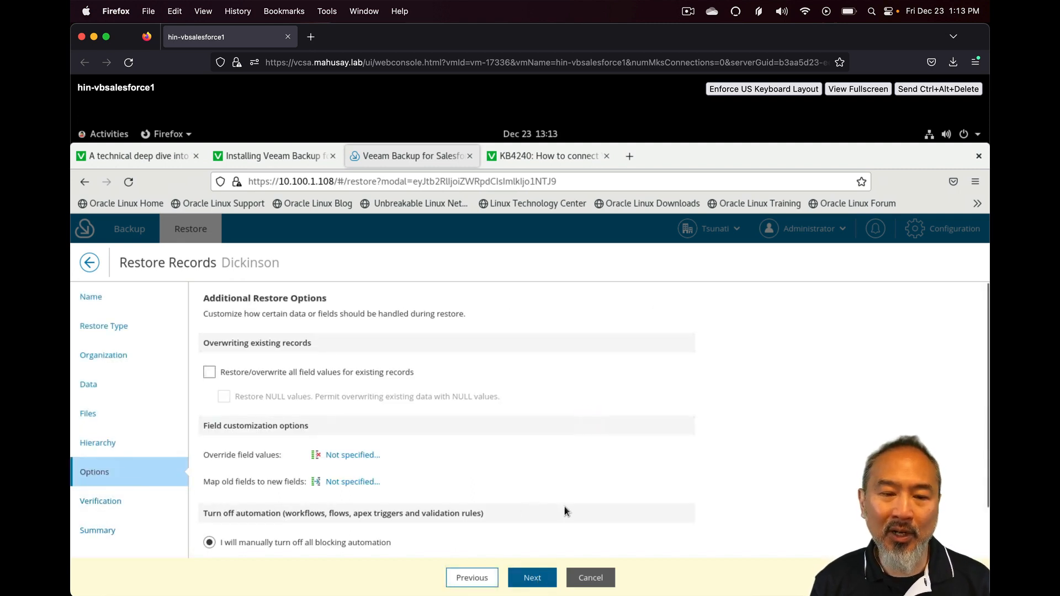
left_click(533, 579)
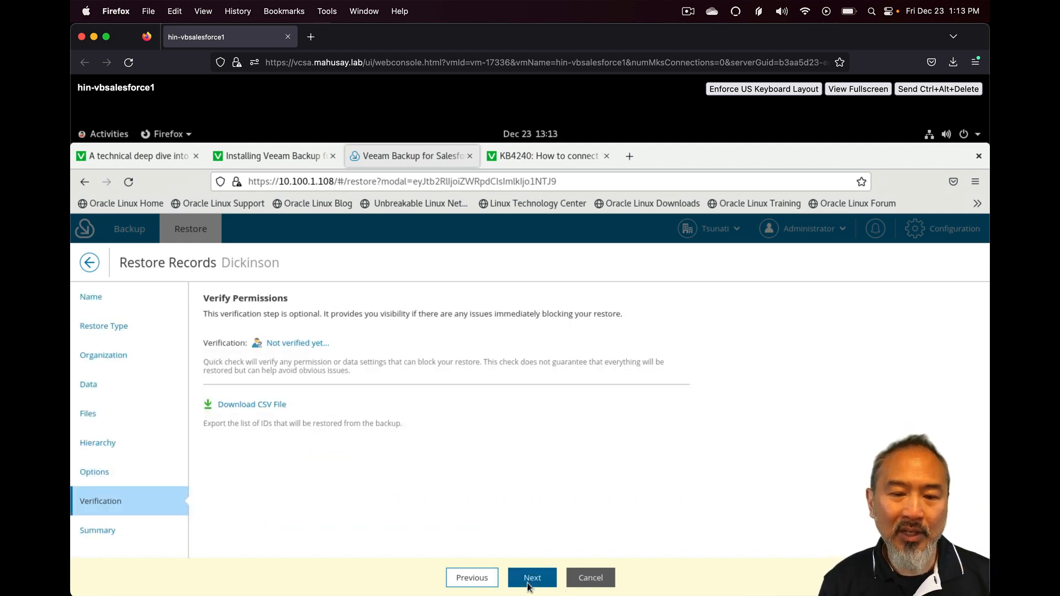
left_click(532, 578)
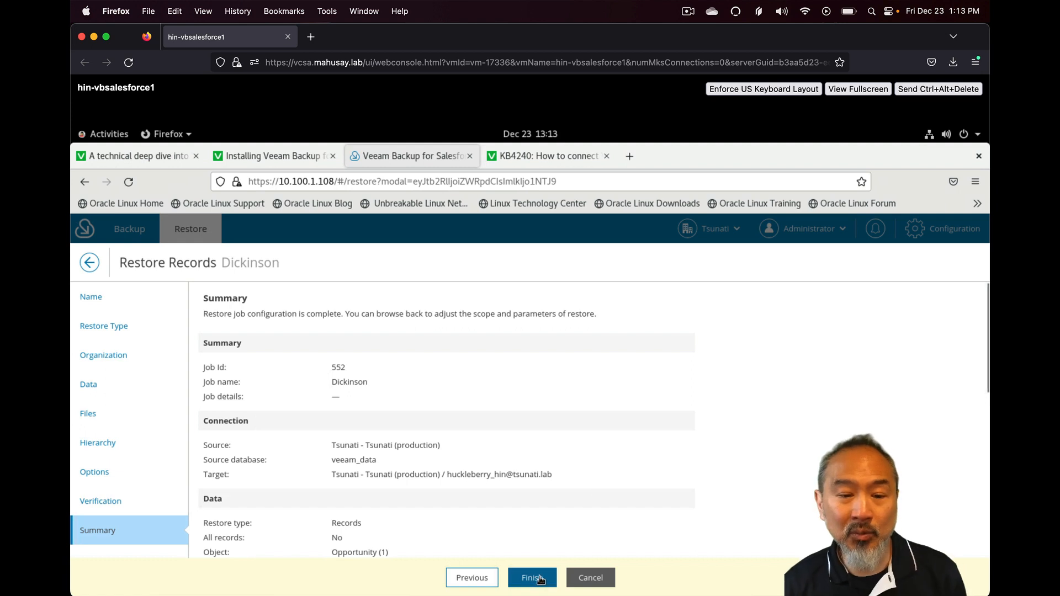
left_click(540, 579)
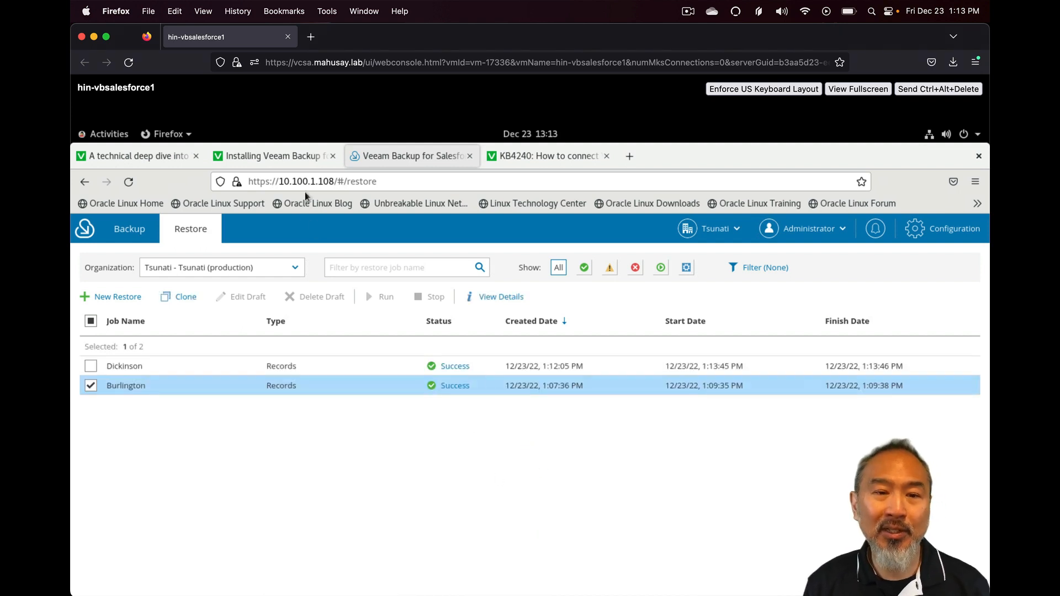
Step: Switch back to the Salesforce window and reload the All Opportunities list to check for the restored opportunity
left_click(165, 133)
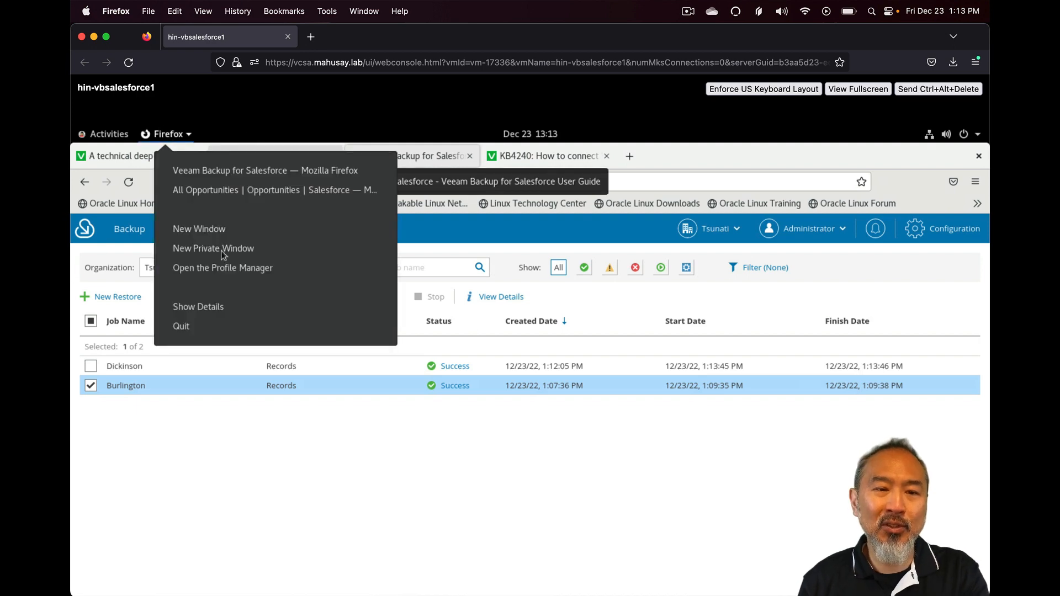
left_click(240, 190)
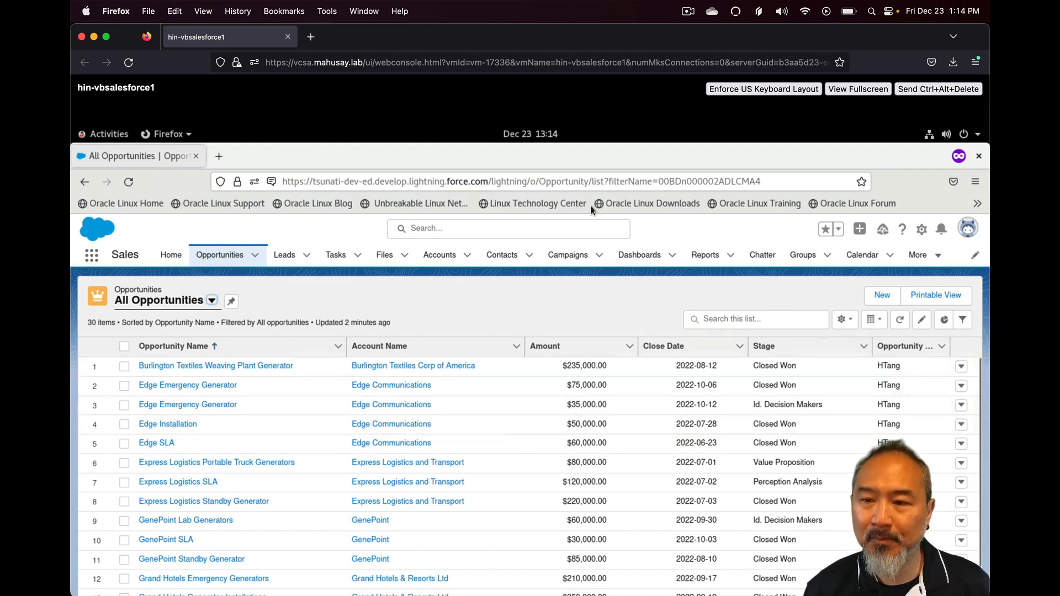
left_click(593, 183)
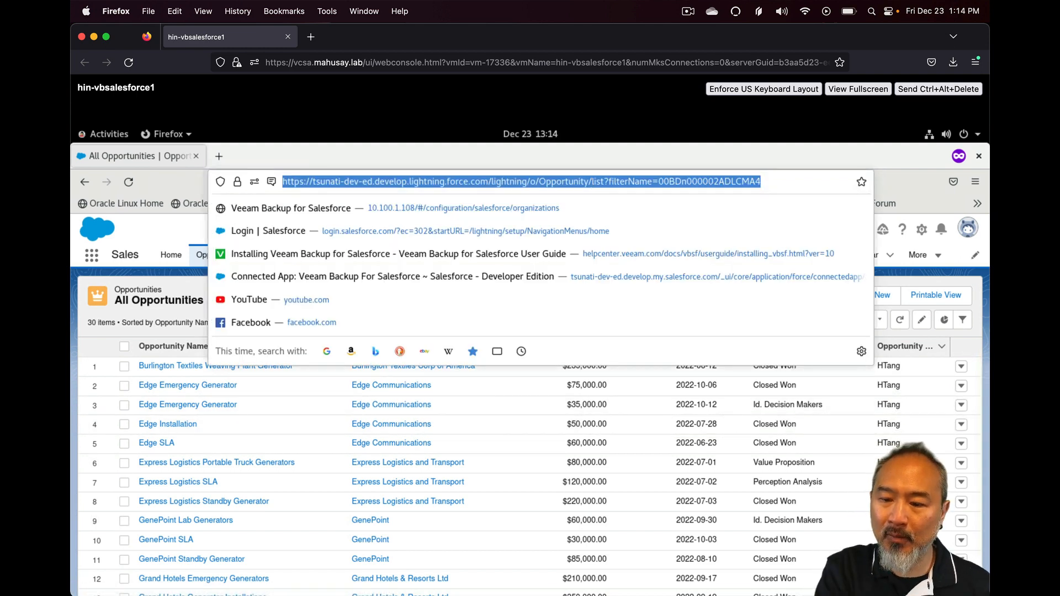
key("Return")
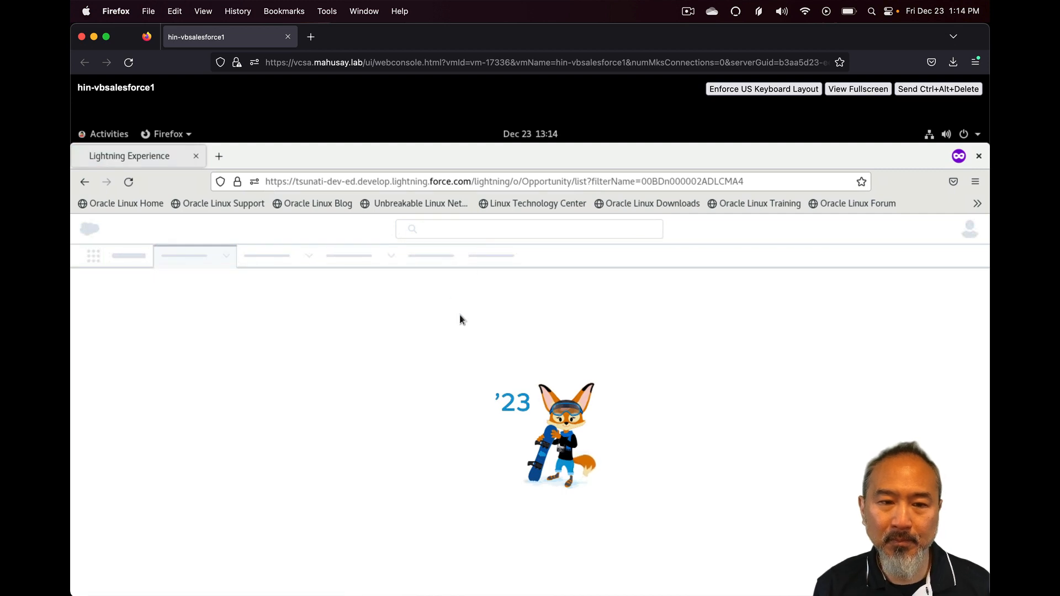